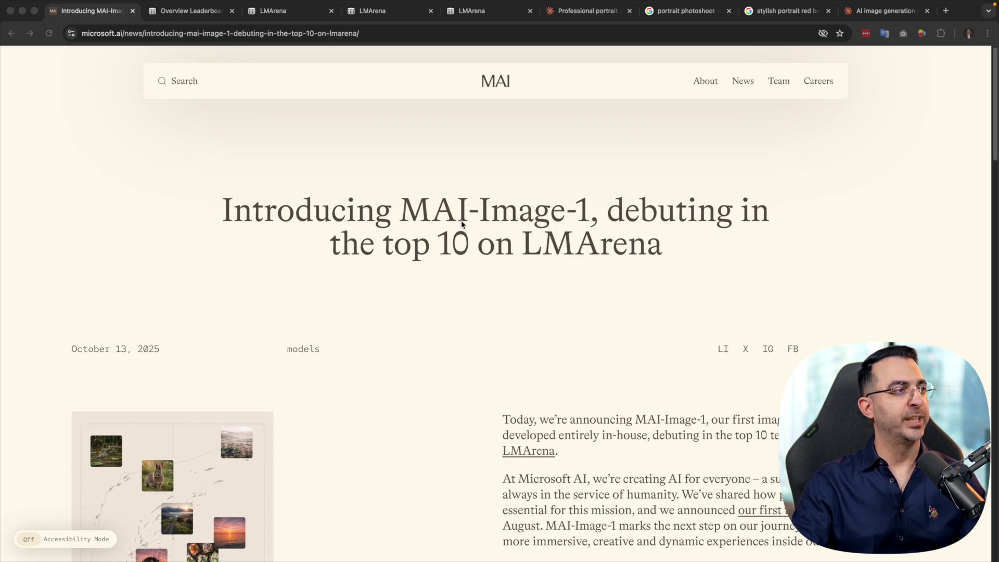
# - Highlight MAI-Image-1 in the announcement headline and examine the Text-to-Image and Image Edit rankings on the LMArena leaderboard
pyautogui.moveTo(400, 211); pyautogui.dragTo(590, 208)
pyautogui.click(813, 193)
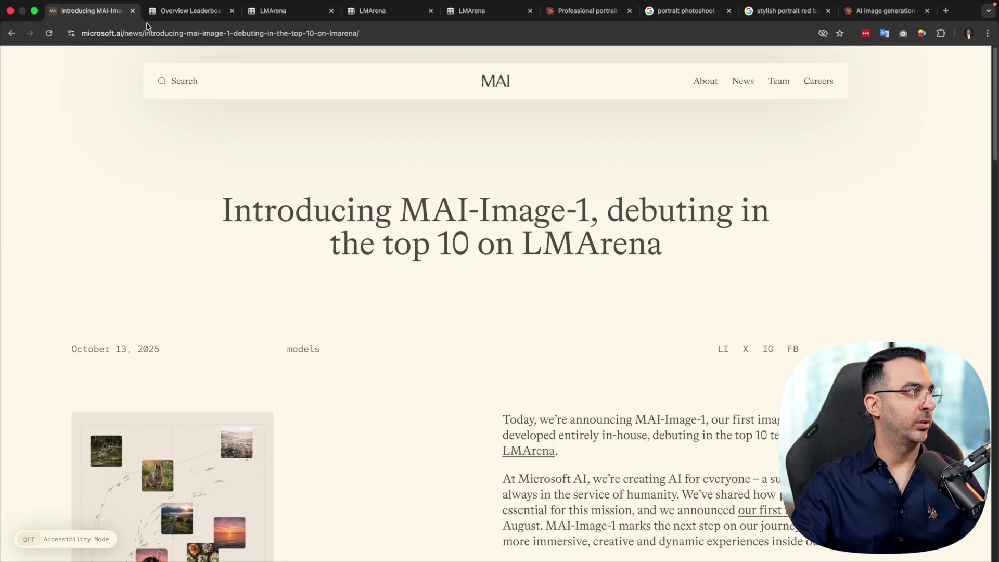
pyautogui.click(161, 10)
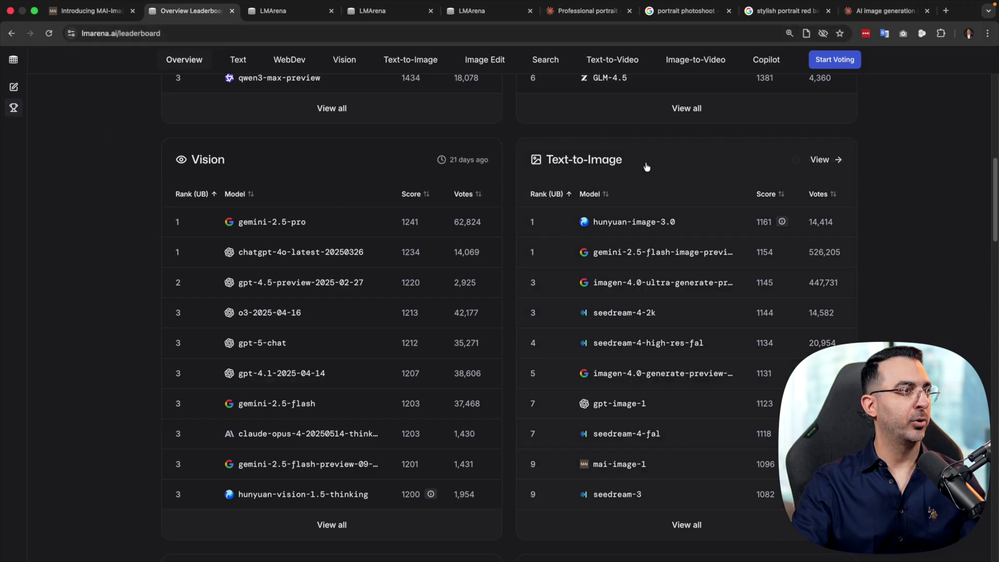
pyautogui.scroll(3, 640, 171)
pyautogui.scroll(-3, 553, 324)
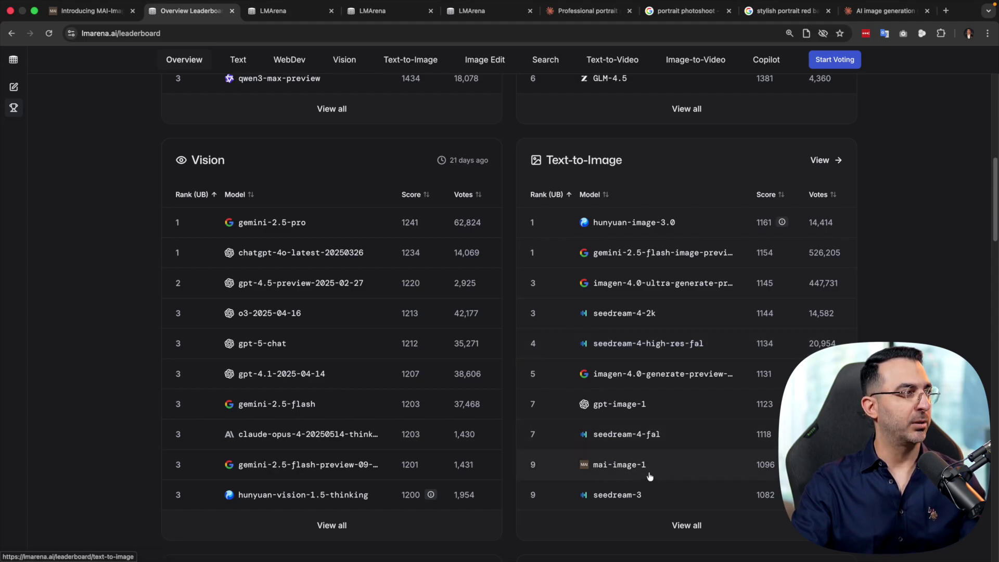
pyautogui.scroll(7, 625, 463)
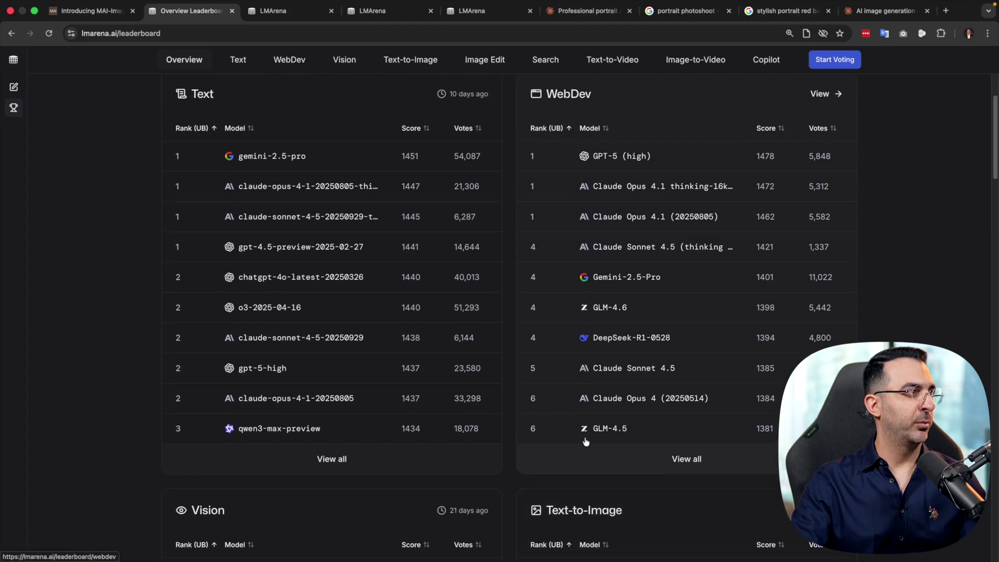
pyautogui.scroll(-15, 572, 437)
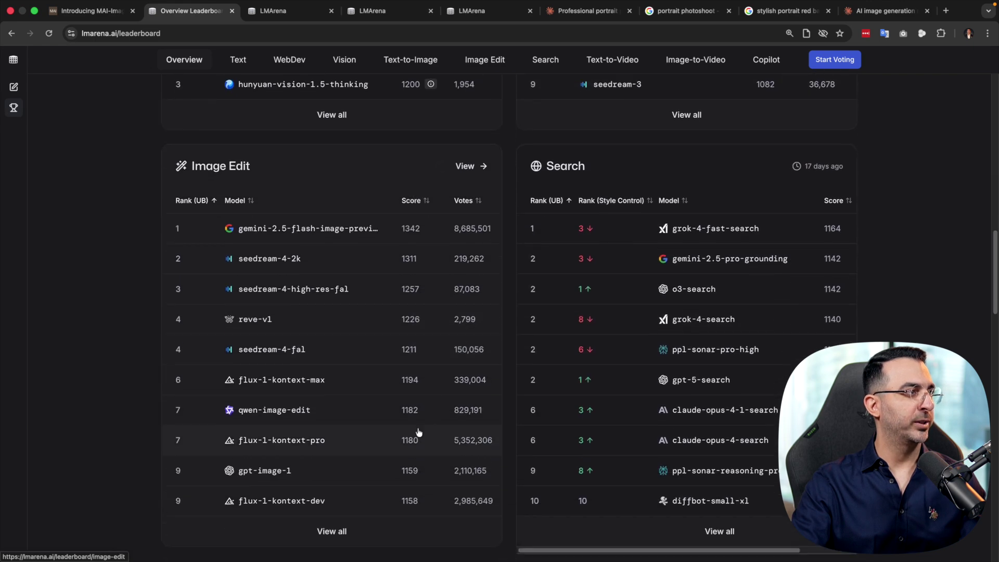
pyautogui.scroll(-1, 260, 188)
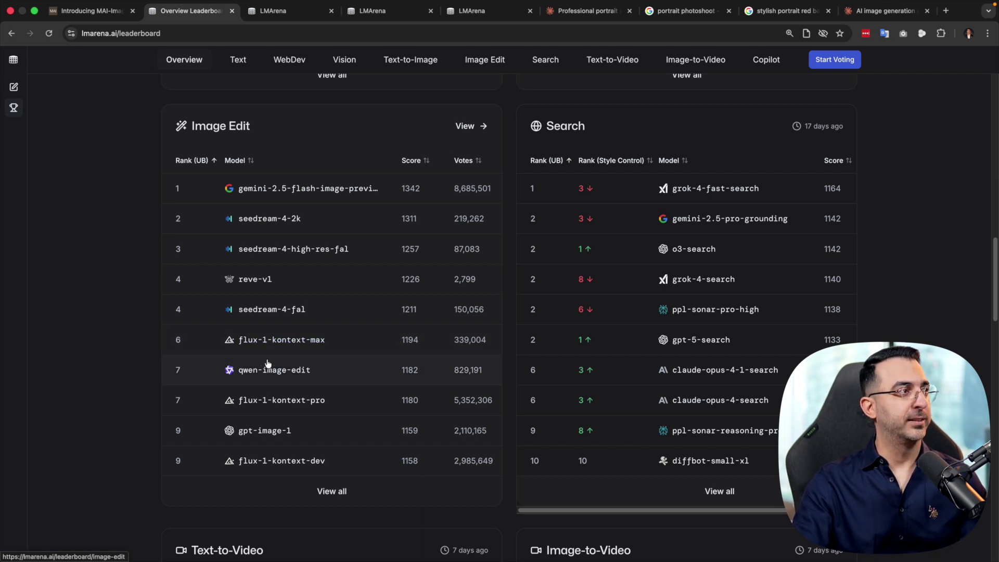
# - Read through the MAI-Image-1 announcement article, including its sample images, their captions and the paragraphs on training and photorealism
pyautogui.click(91, 10)
pyautogui.scroll(-5, 406, 281)
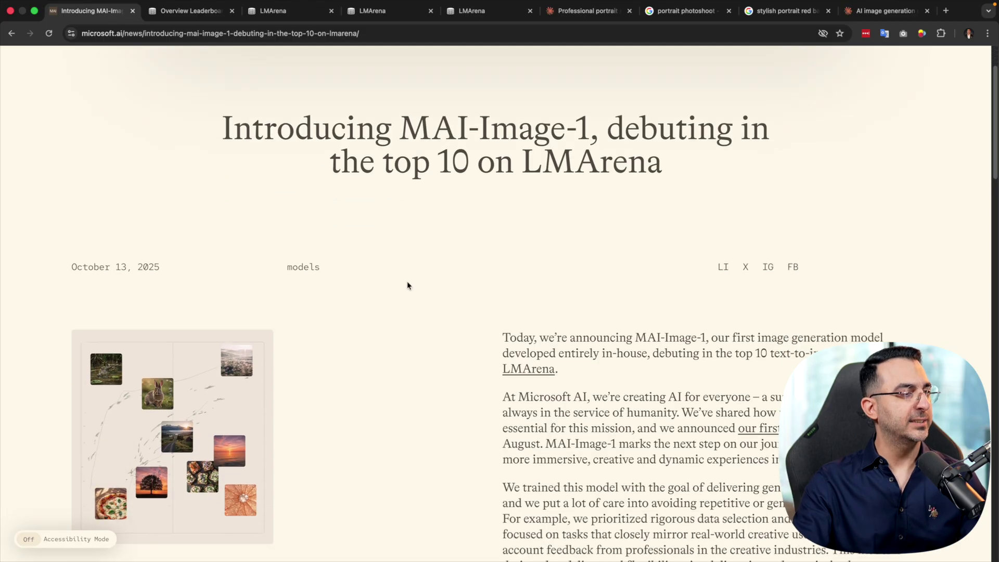
pyautogui.scroll(-10, 399, 252)
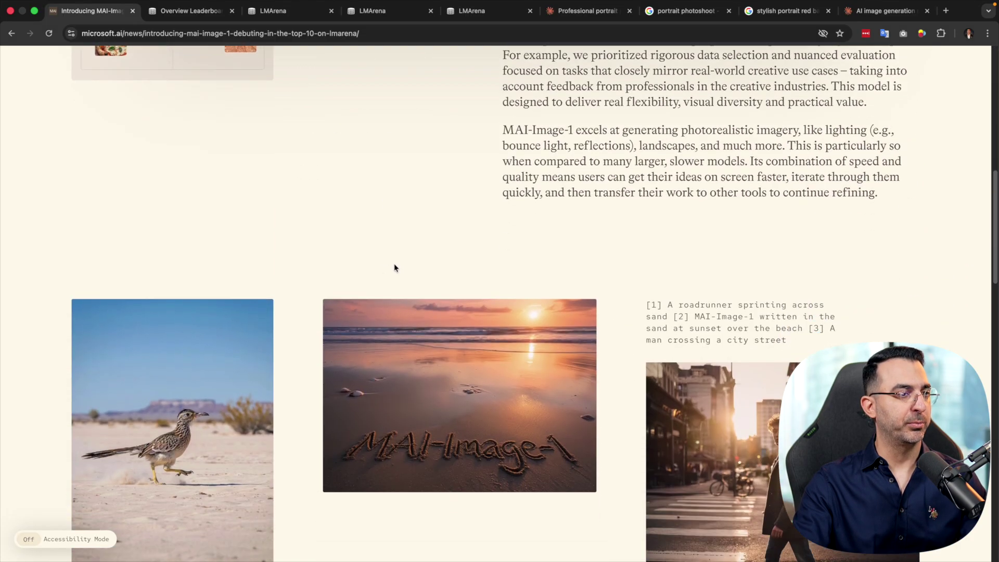
pyautogui.scroll(2, 323, 273)
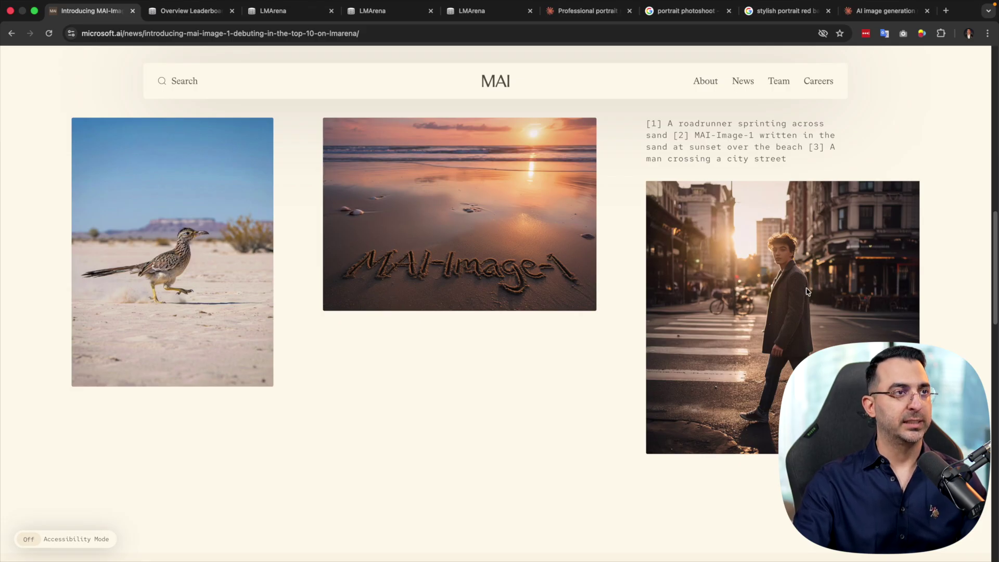
pyautogui.scroll(-15, 742, 263)
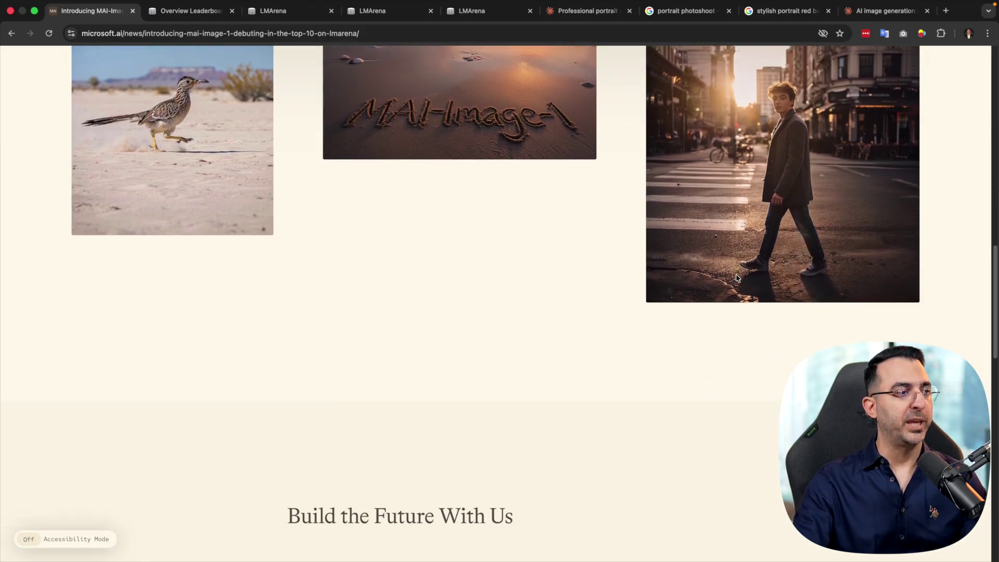
pyautogui.scroll(-8, 736, 269)
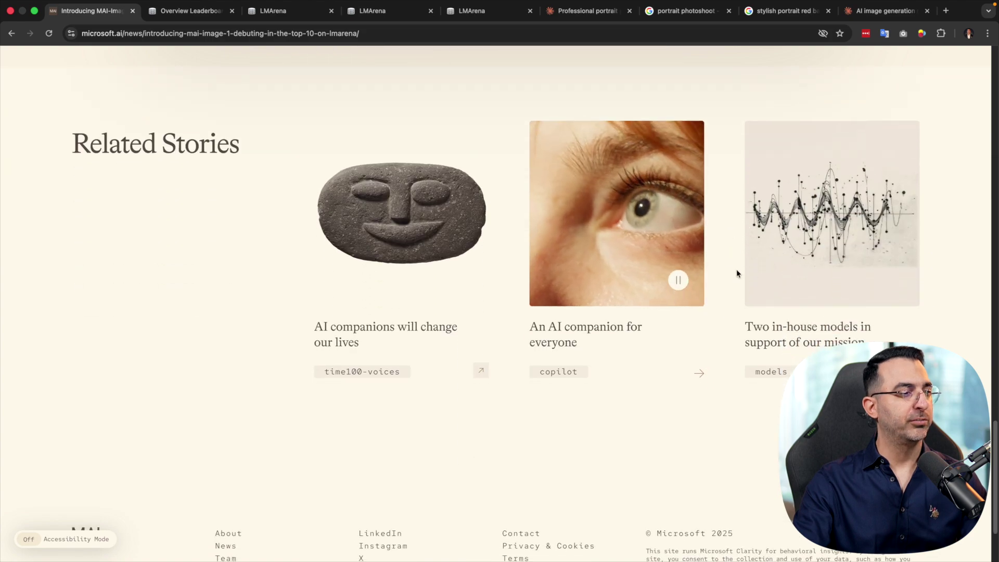
pyautogui.scroll(14, 732, 281)
pyautogui.scroll(10, 739, 291)
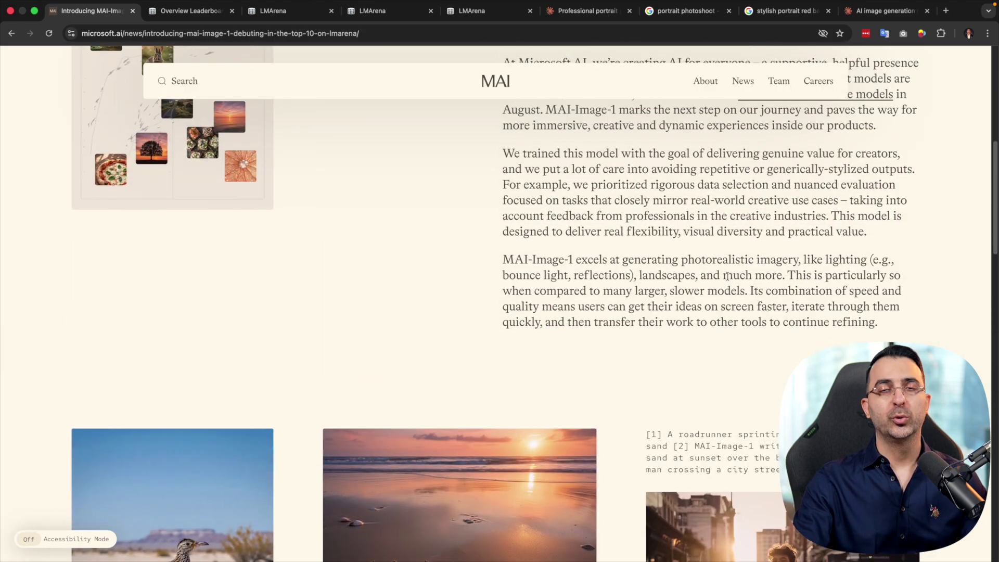
# - Start a new LMArena chat in Direct Chat mode, with image generation enabled and mai-image-1 as the model
pyautogui.click(193, 11)
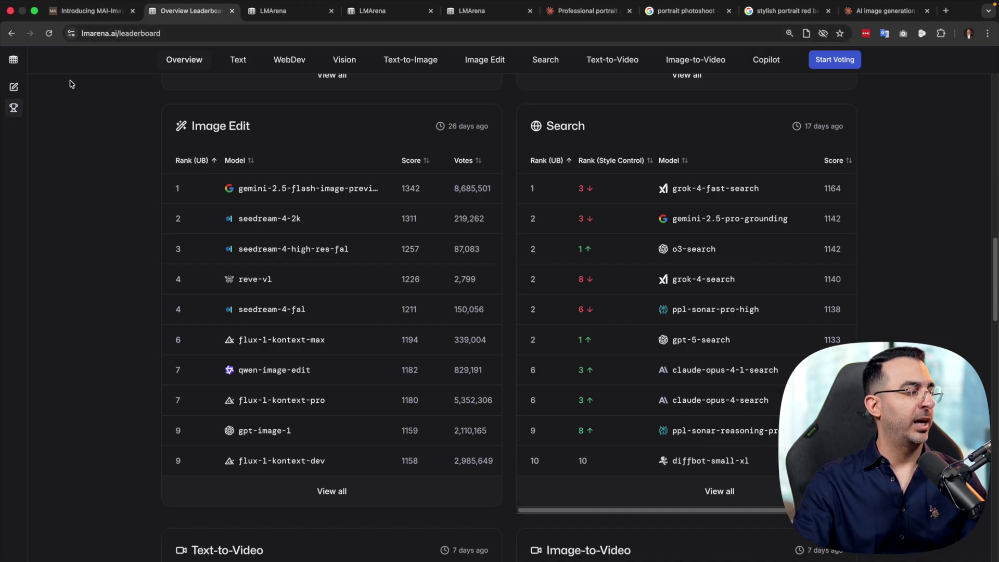
pyautogui.click(14, 86)
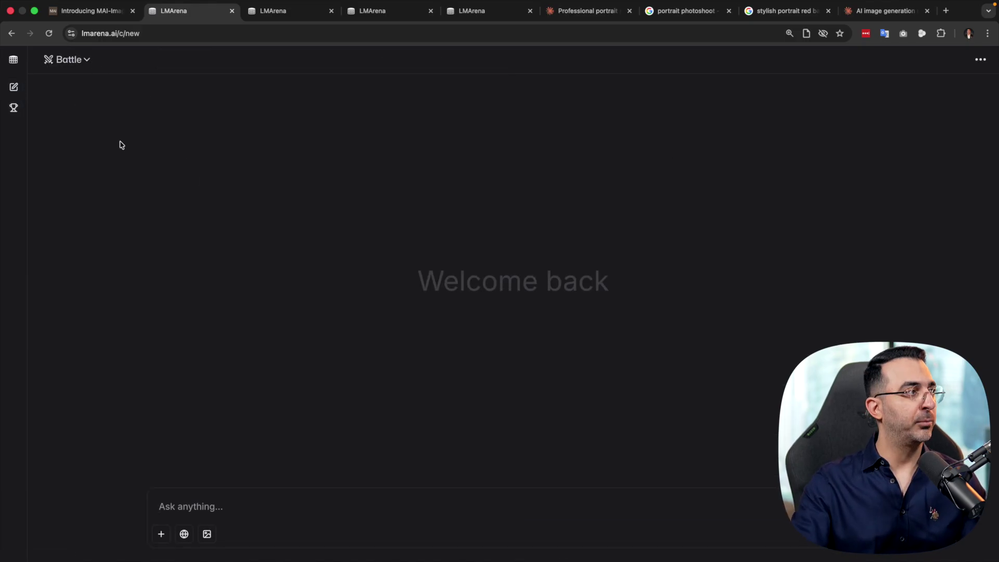
pyautogui.click(85, 62)
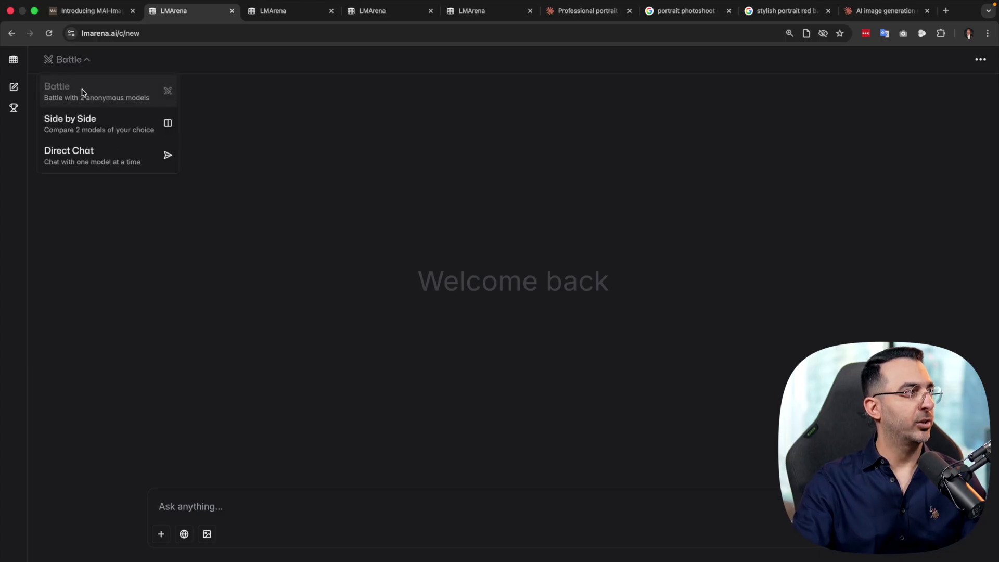
pyautogui.click(84, 161)
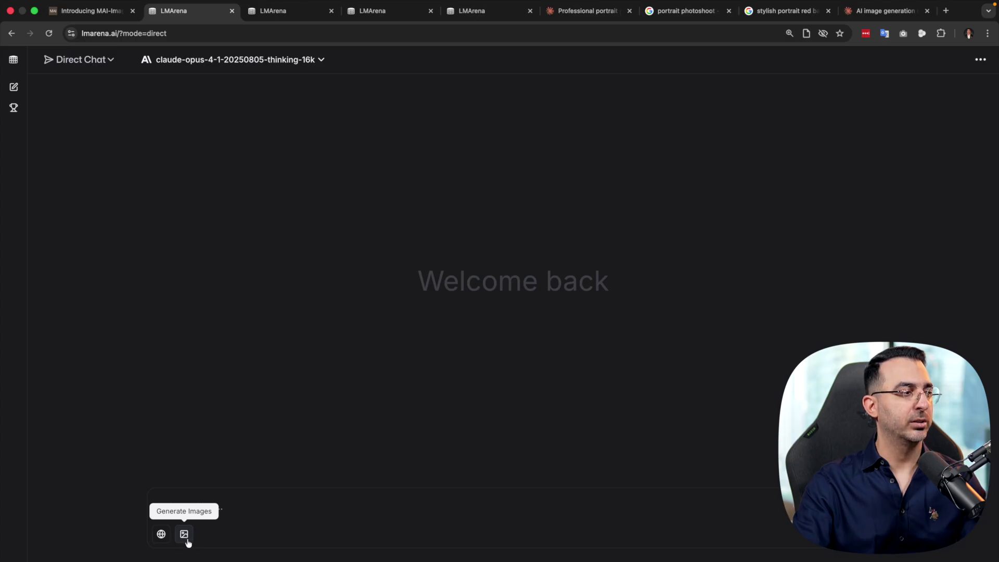
pyautogui.click(185, 534)
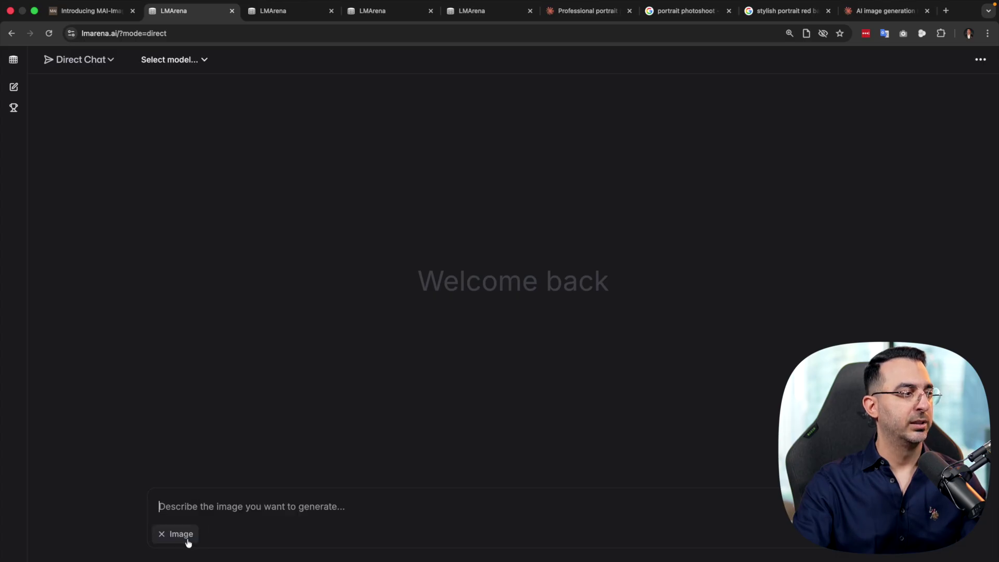
pyautogui.click(182, 62)
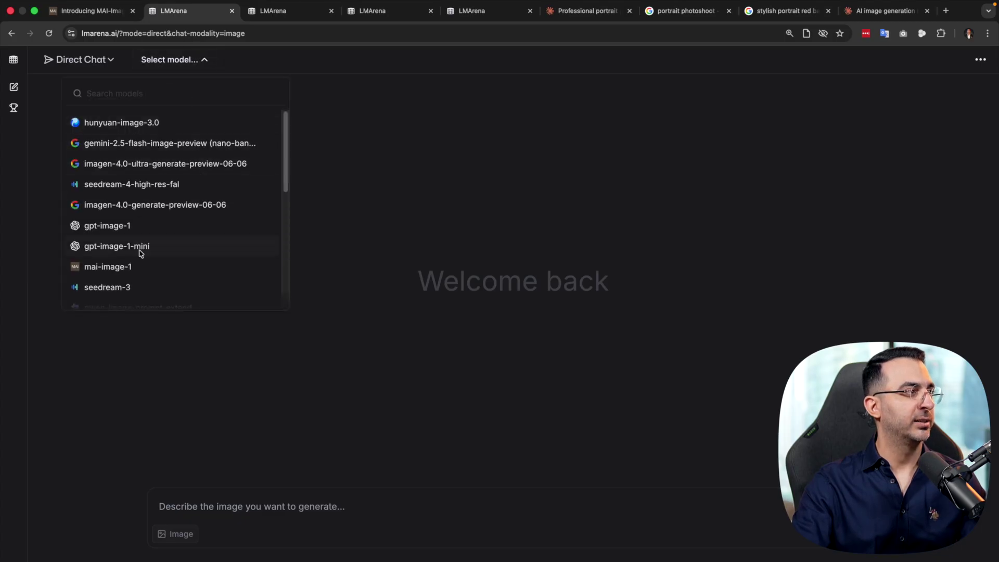
pyautogui.click(104, 266)
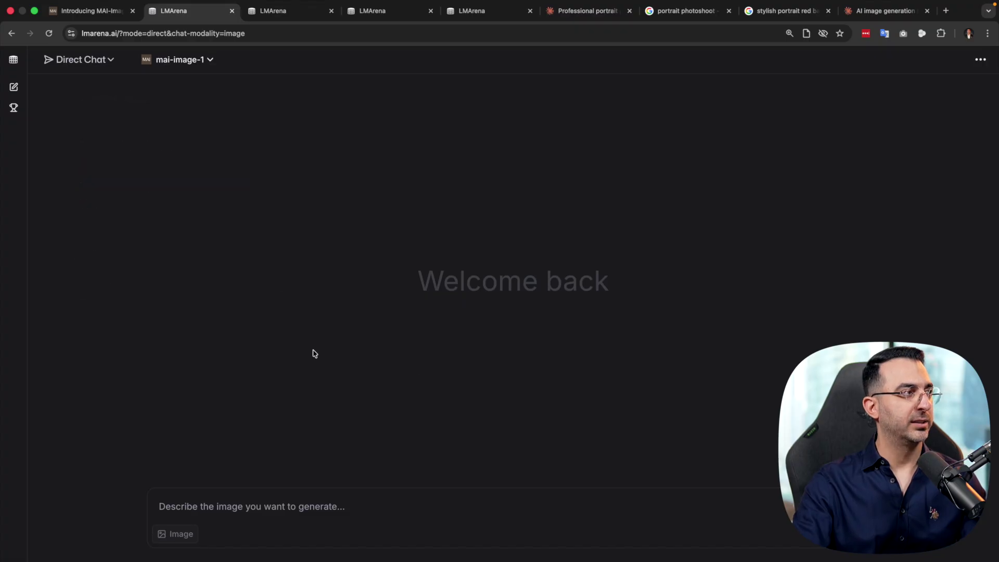
# - Submit the prompt "Generate an image of a person speaking in front of a camera in the studio." and dismiss the enlarged result
pyautogui.click(306, 498)
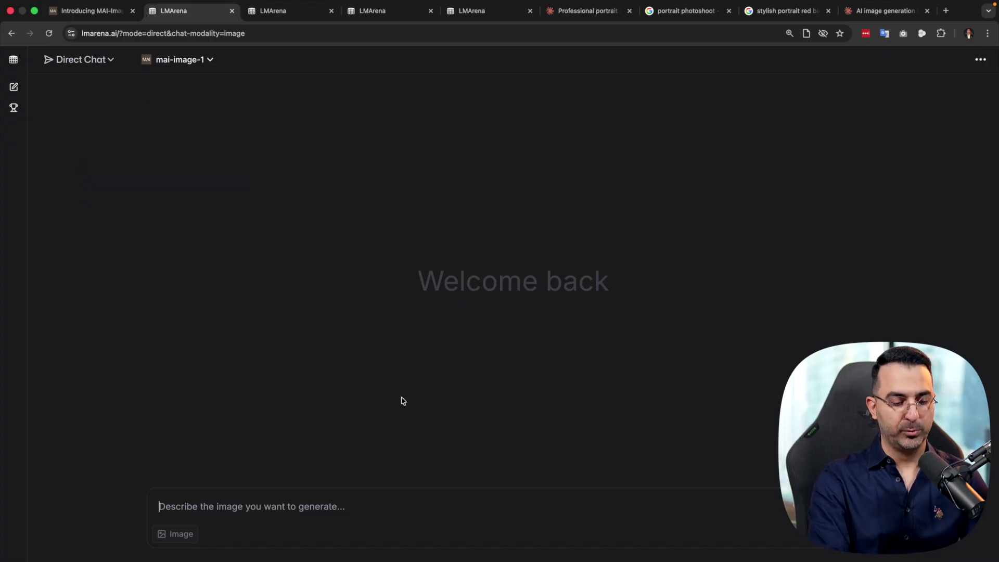
pyautogui.write('Generate an image of a person speaking in front of a camera in the studio.')
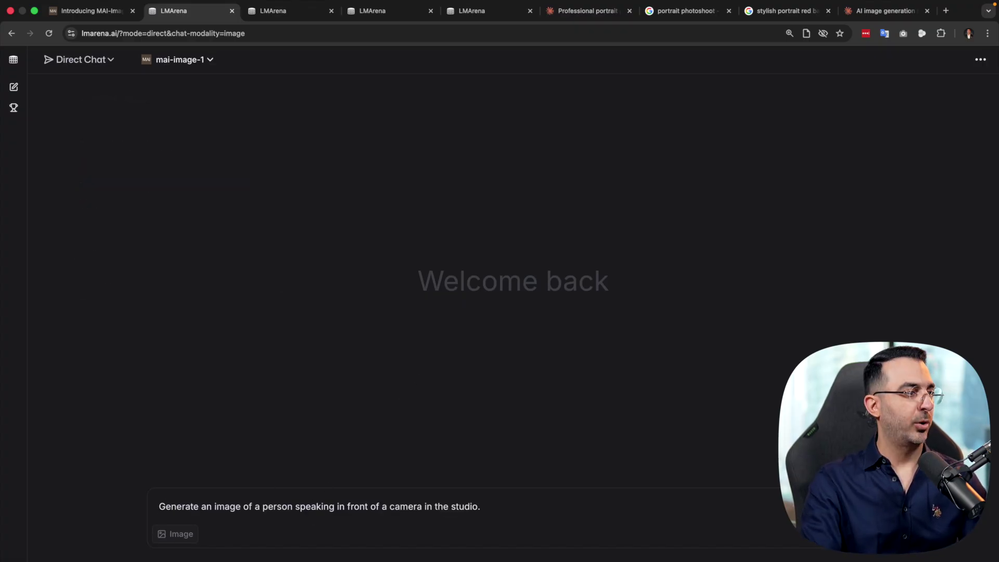
pyautogui.press('Return')
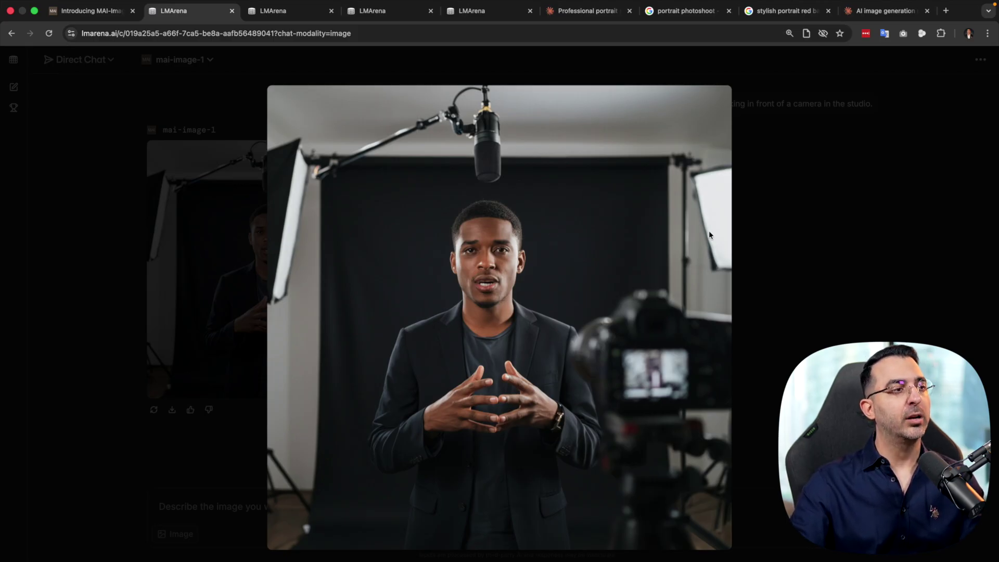
pyautogui.click(795, 211)
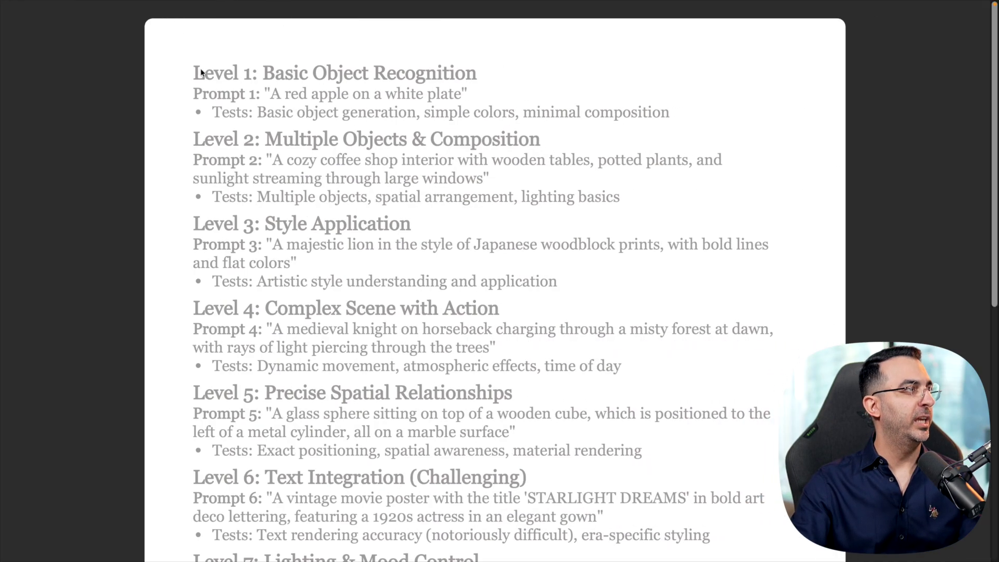
# - Look through the document of graded test prompts and highlight the Level 1 heading "Basic Object Recognition"
pyautogui.scroll(-7, 364, 171)
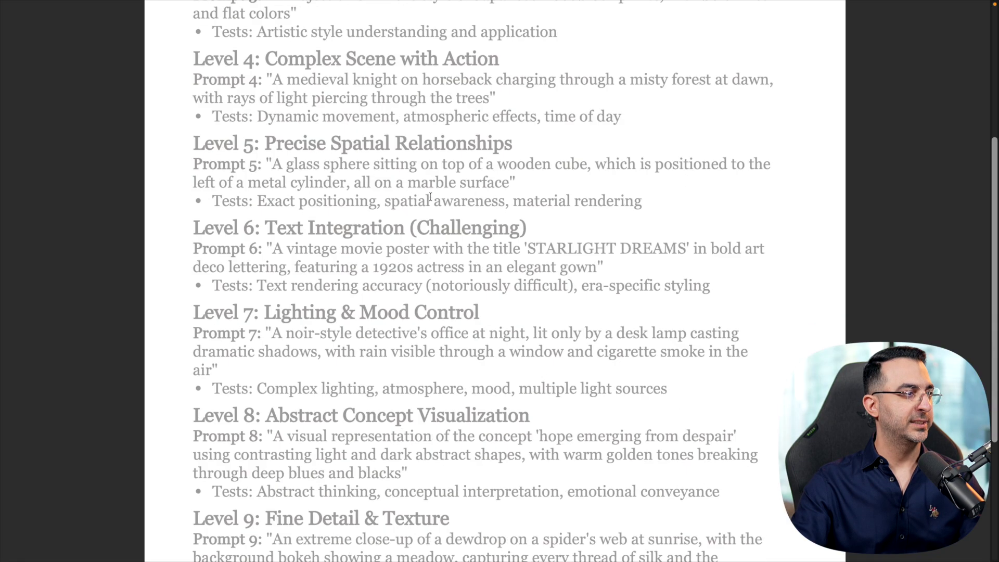
pyautogui.scroll(9, 429, 198)
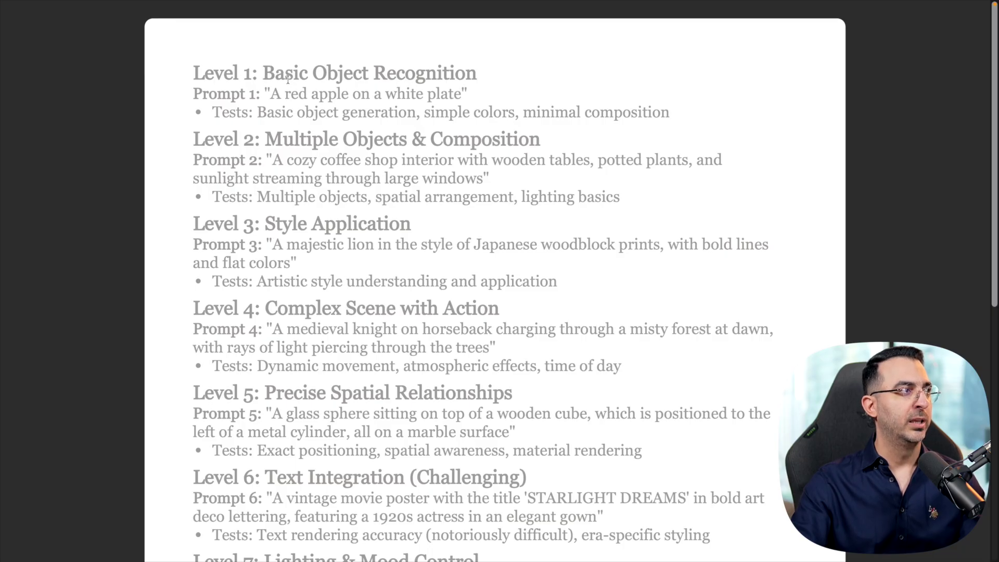
pyautogui.moveTo(264, 71); pyautogui.dragTo(472, 73)
pyautogui.click(384, 94)
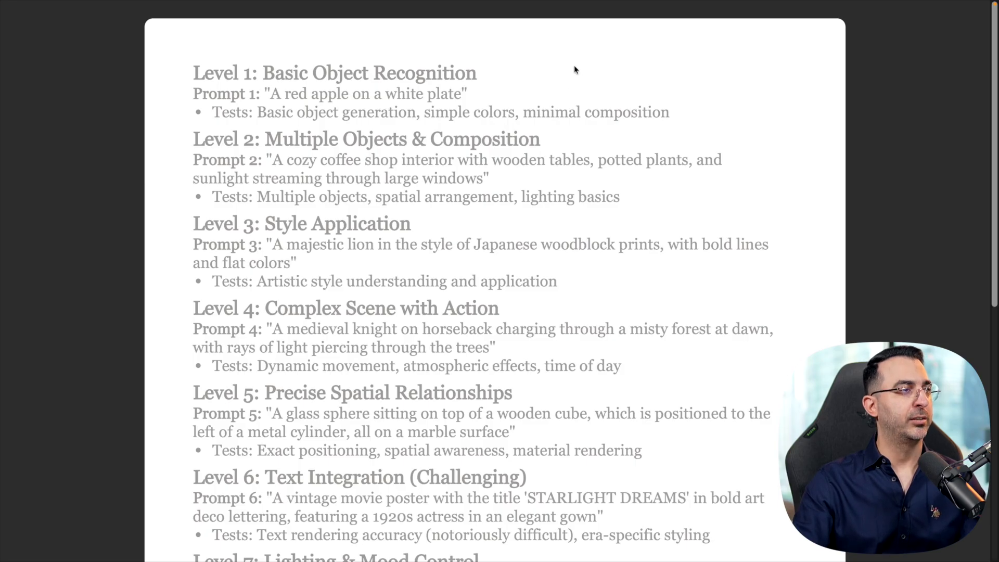
# - Switch to the side-by-side LMArena chat in the browser and compare both models' enlarged images of the red apple on a white plate
pyautogui.press('super+Tab')
pyautogui.click(263, 11)
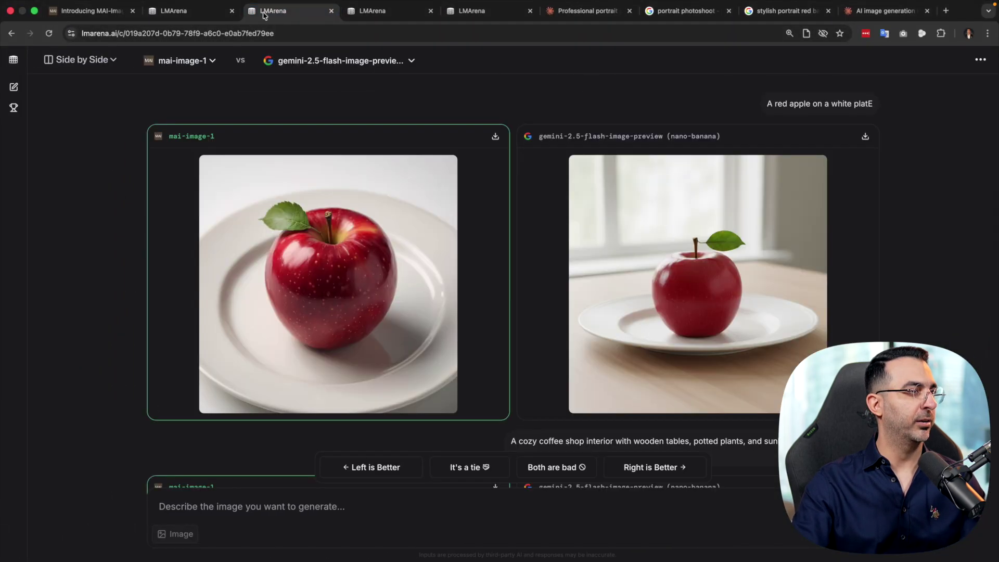
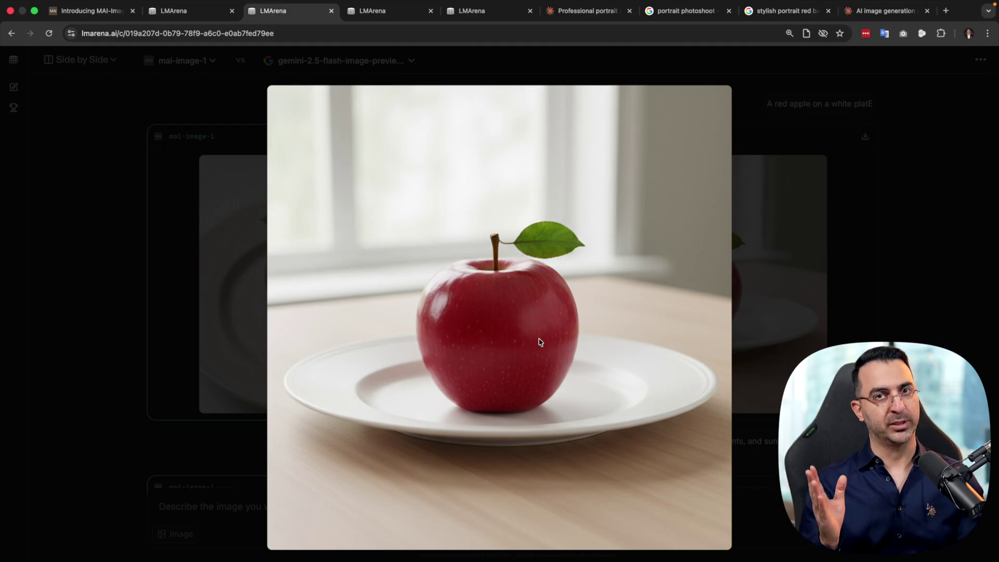
pyautogui.click(247, 273)
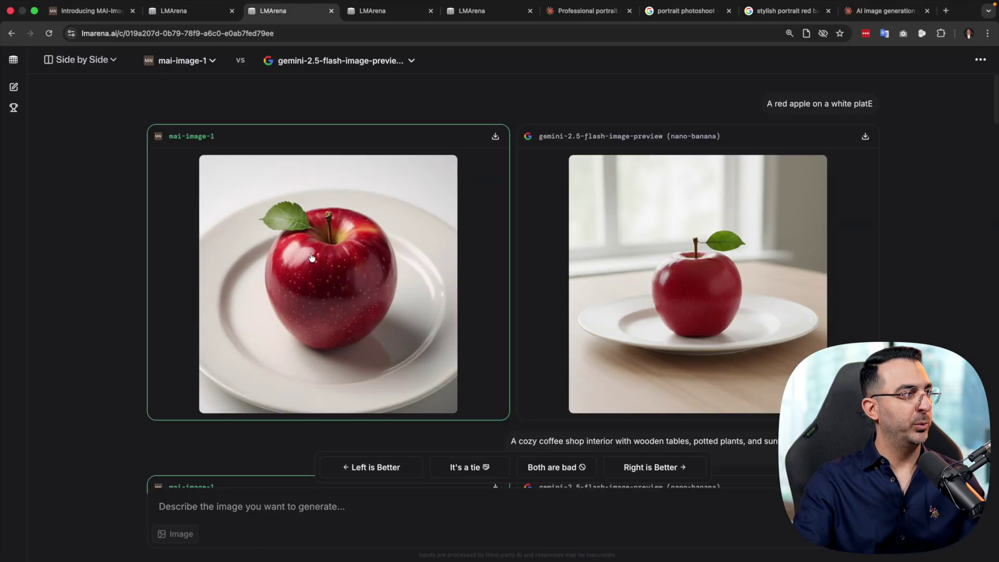
pyautogui.click(315, 255)
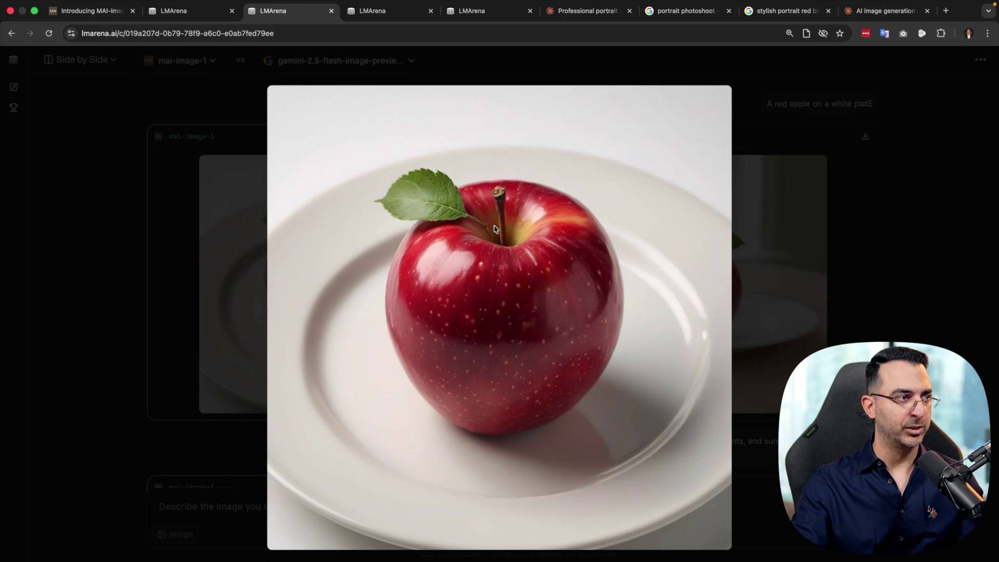
pyautogui.click(778, 161)
pyautogui.click(699, 271)
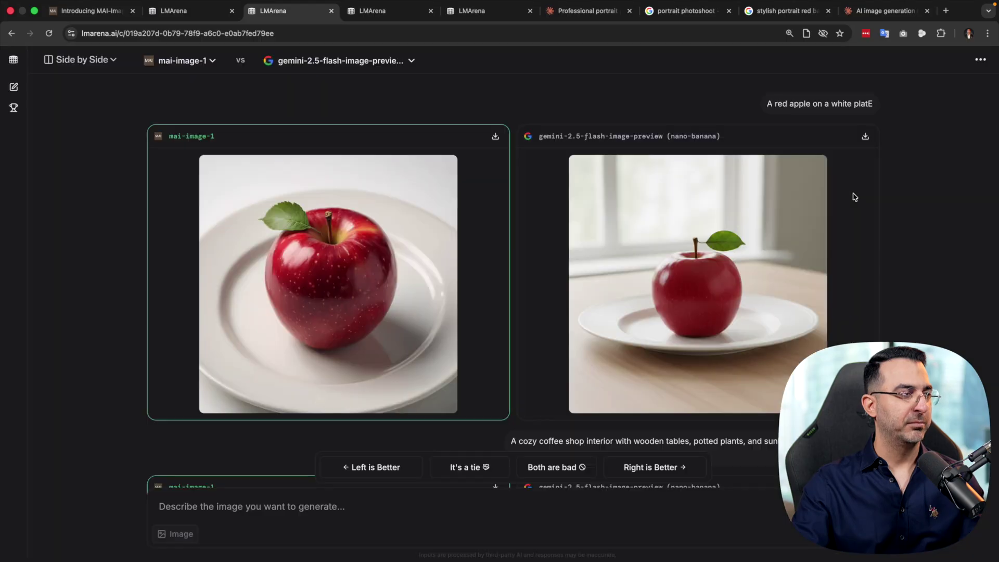
pyautogui.press('Escape')
pyautogui.click(349, 261)
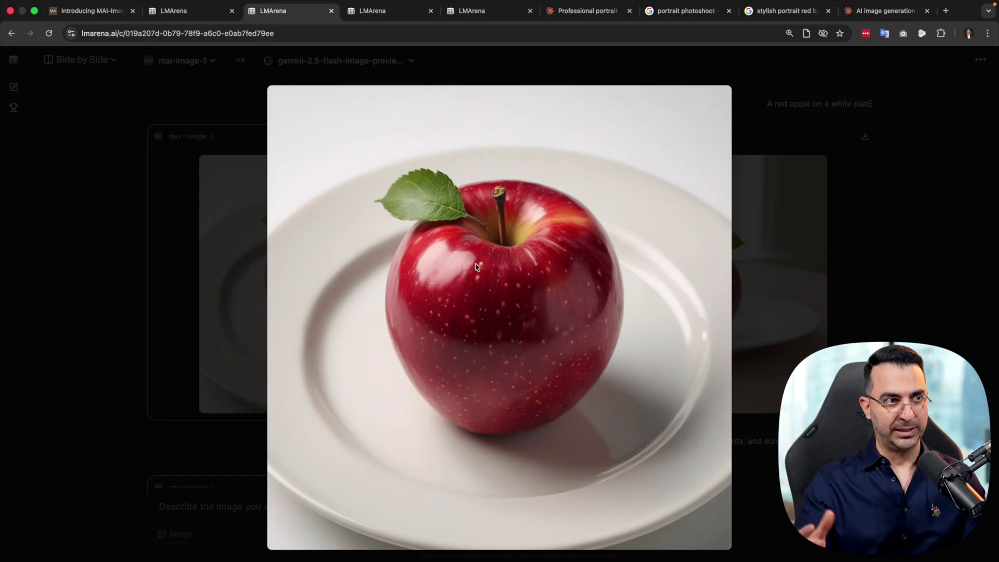
pyautogui.press('Escape')
# - Return to the side-by-side chat and view both models' images for the cozy coffee shop interior prompt
pyautogui.hotkey('ctrl', 'Right')
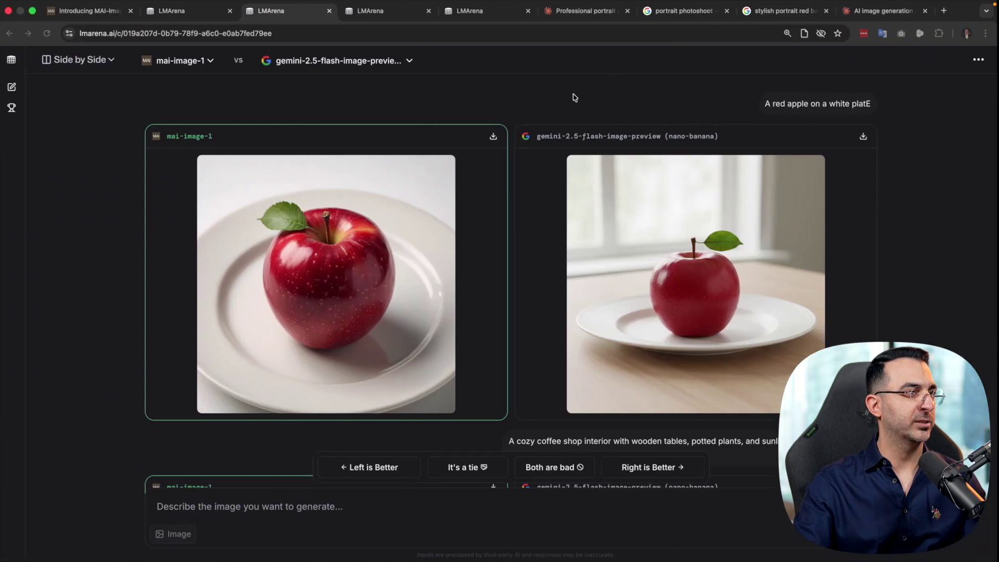
pyautogui.scroll(-8, 107, 197)
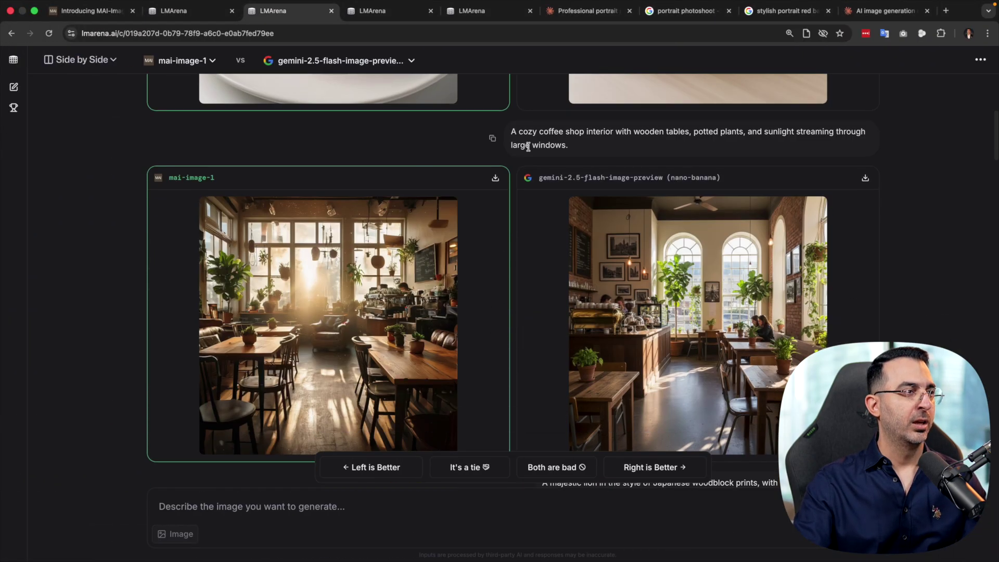
pyautogui.scroll(2, 541, 125)
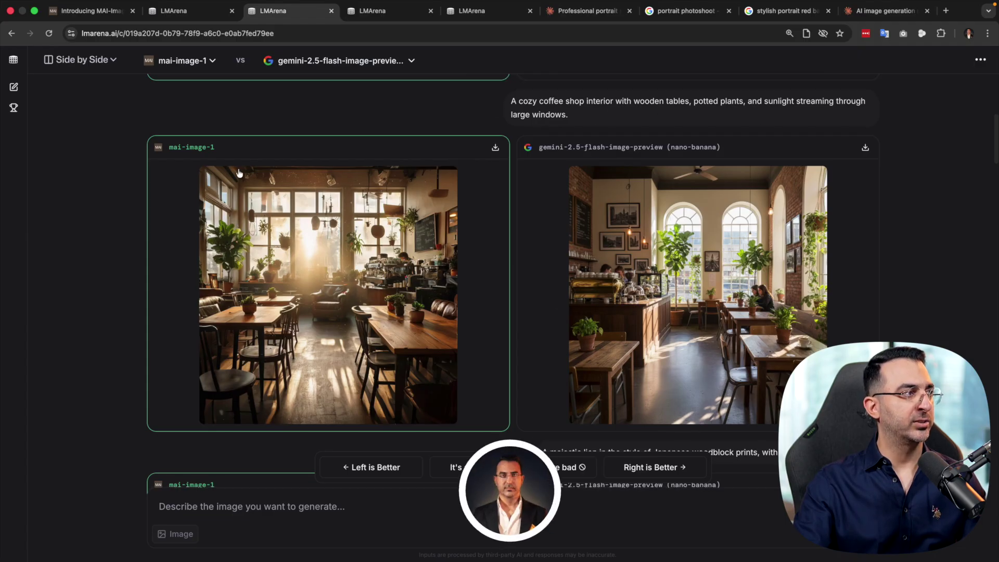
# - Compare the enlarged coffee shop interior images from gemini-2.5-flash-image-preview and mai-image-1, closing each one after viewing
pyautogui.click(702, 217)
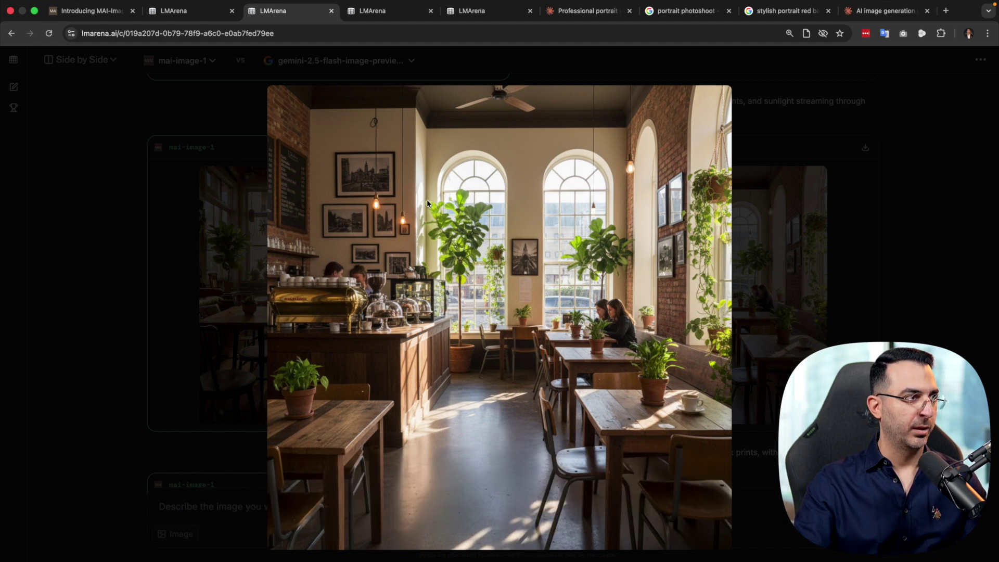
pyautogui.click(532, 247)
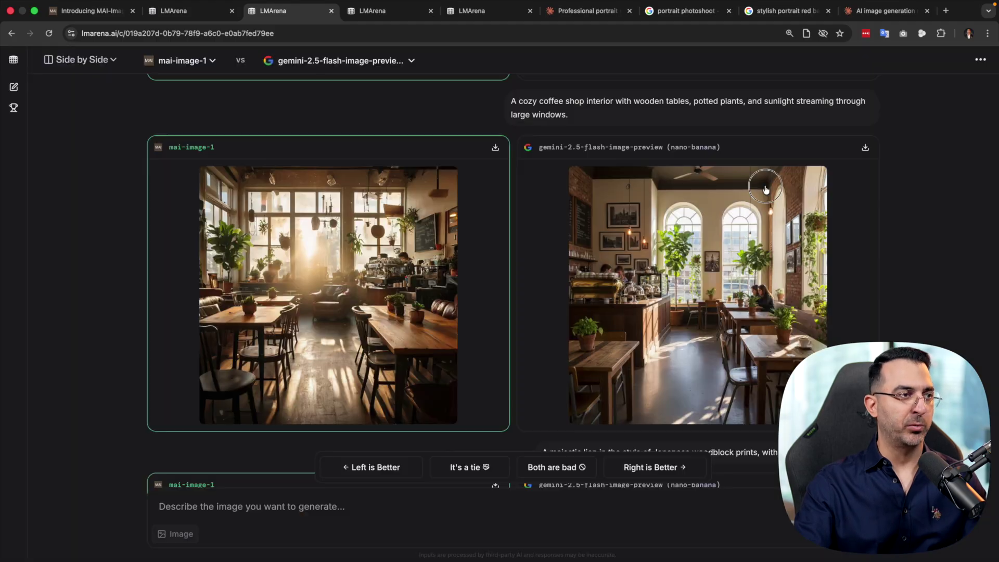
pyautogui.click(379, 281)
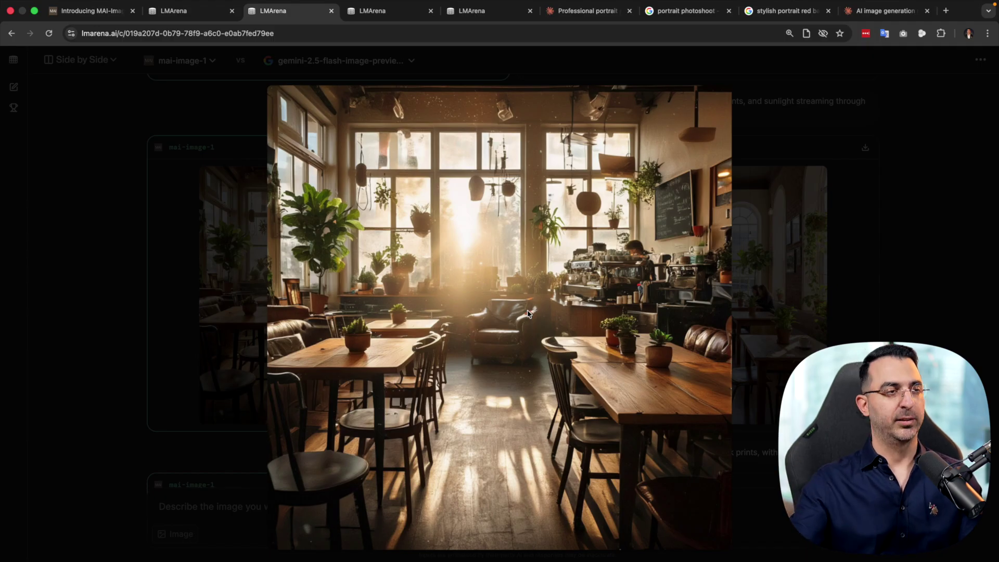
pyautogui.click(739, 236)
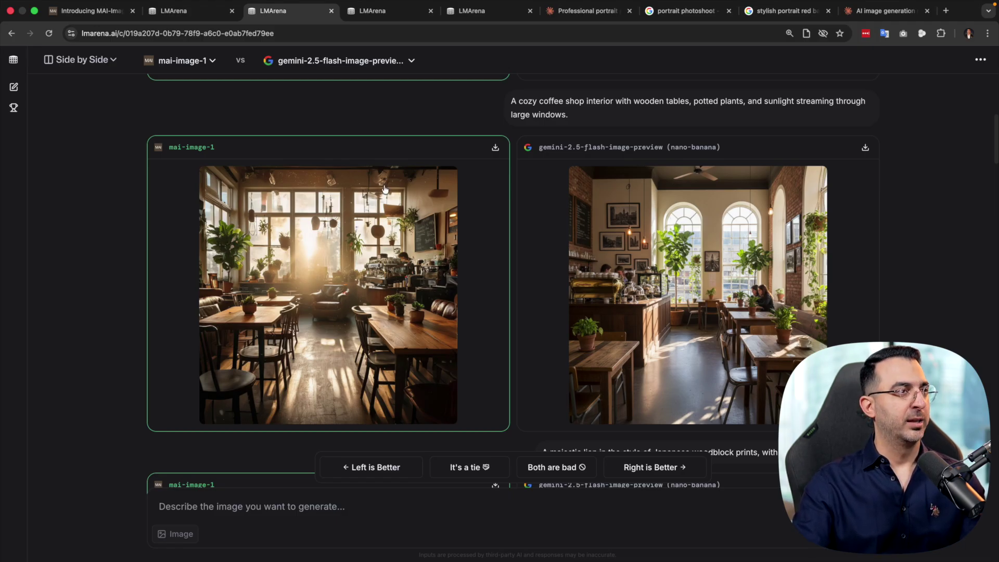
# - Check the Level 3 prompt in the test document, and compare both models' enlarged Japanese woodblock lion images in the side-by-side chat
pyautogui.hotkey('ctrl', 'Right')
pyautogui.scroll(-1, 291, 210)
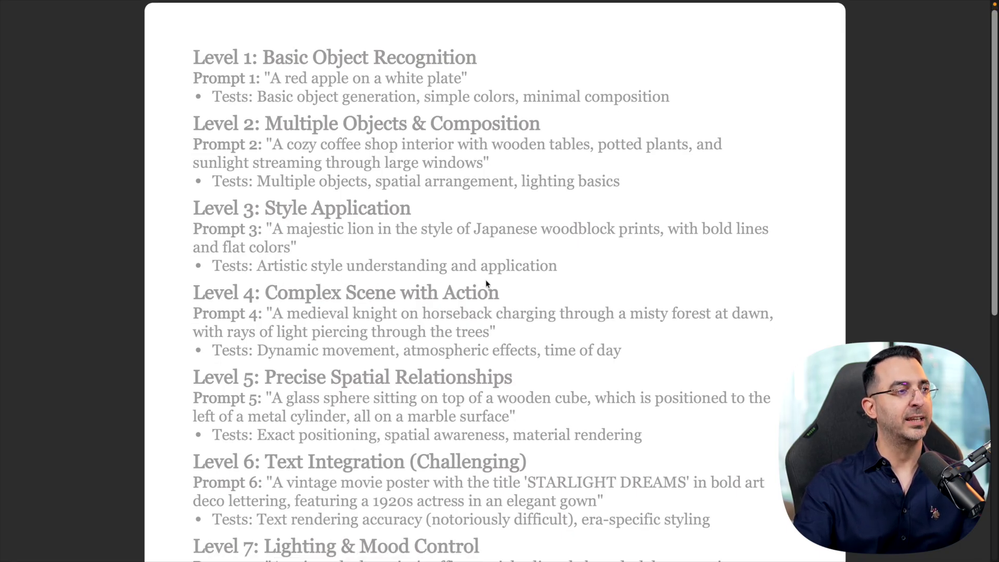
pyautogui.hotkey('ctrl', 'Left')
pyautogui.scroll(-7, 530, 310)
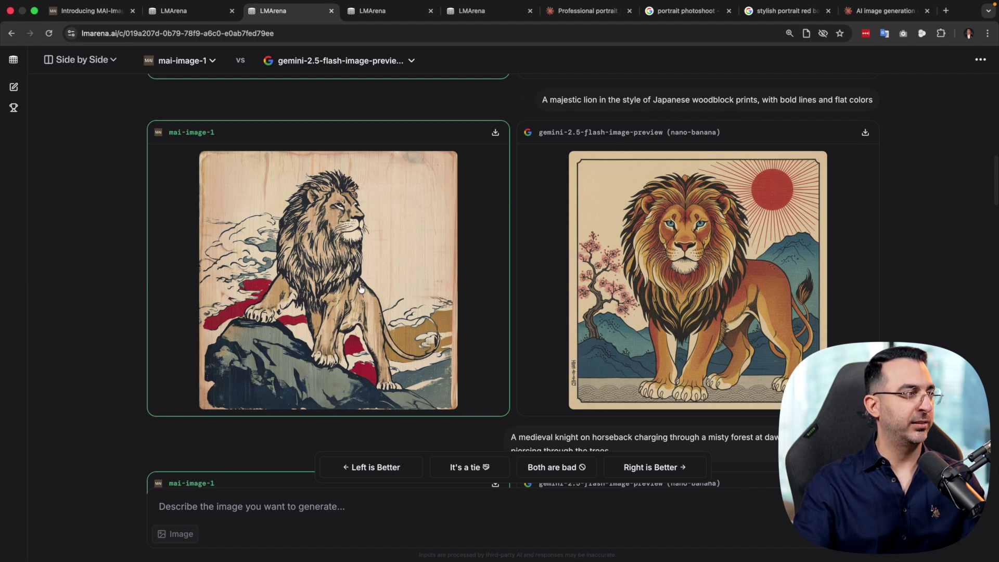
pyautogui.click(403, 206)
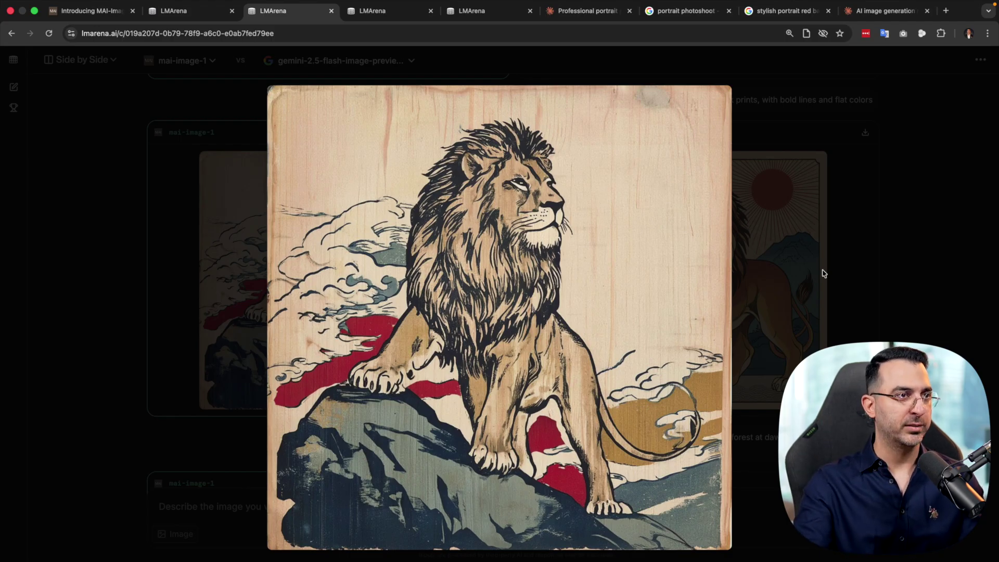
pyautogui.press('Escape')
pyautogui.click(563, 137)
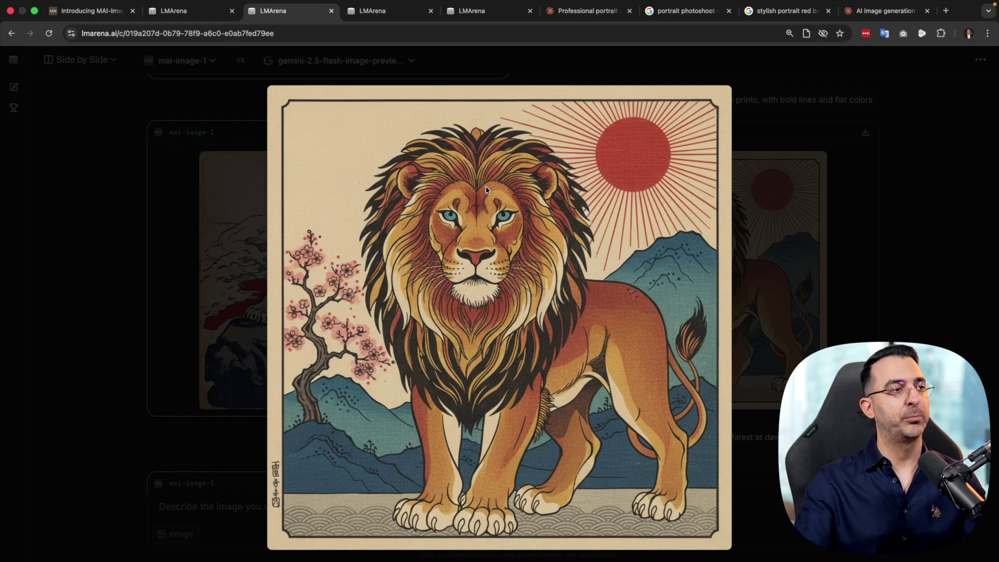
pyautogui.click(783, 167)
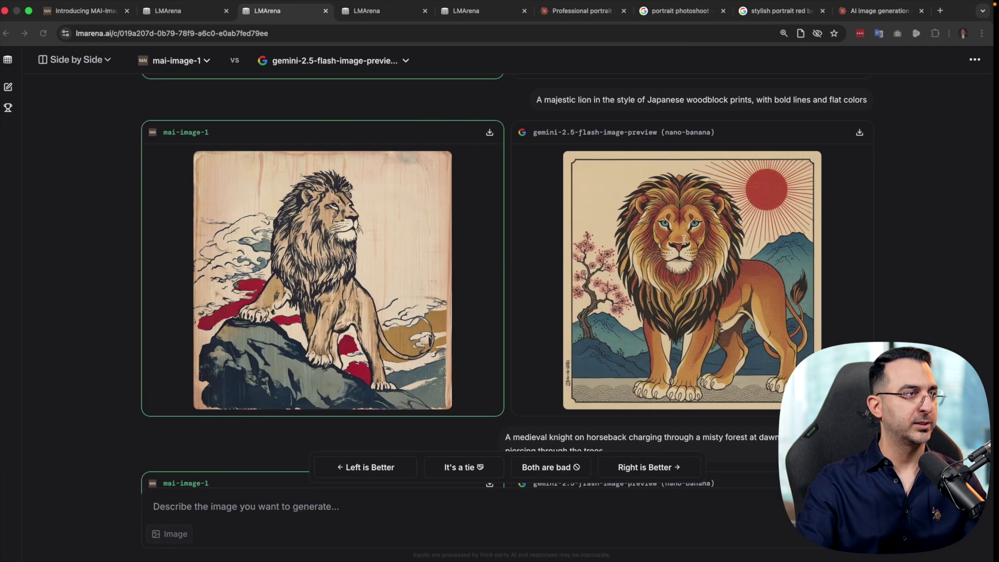
# - Compare both models' enlarged images of the medieval knight charging through a misty forest, viewing the gemini-2.5-flash-image-preview one a second time
pyautogui.scroll(-3, 219, 307)
pyautogui.scroll(-5, 218, 307)
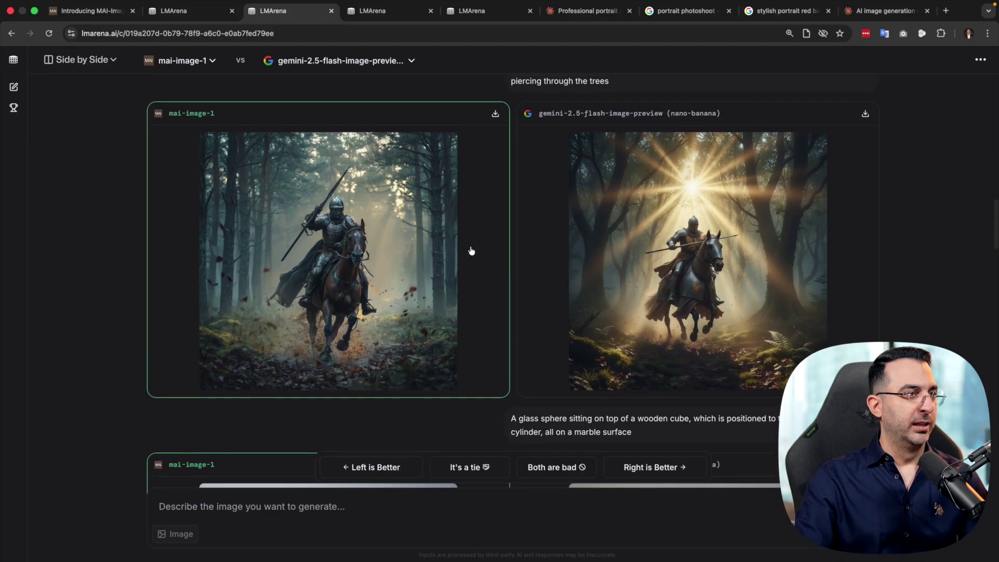
pyautogui.click(679, 247)
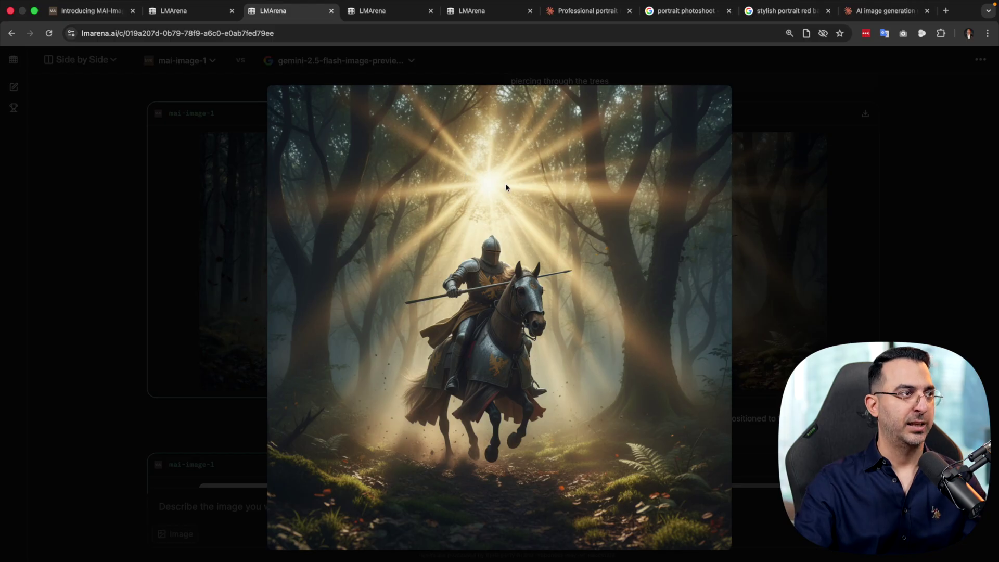
pyautogui.click(558, 175)
pyautogui.click(406, 258)
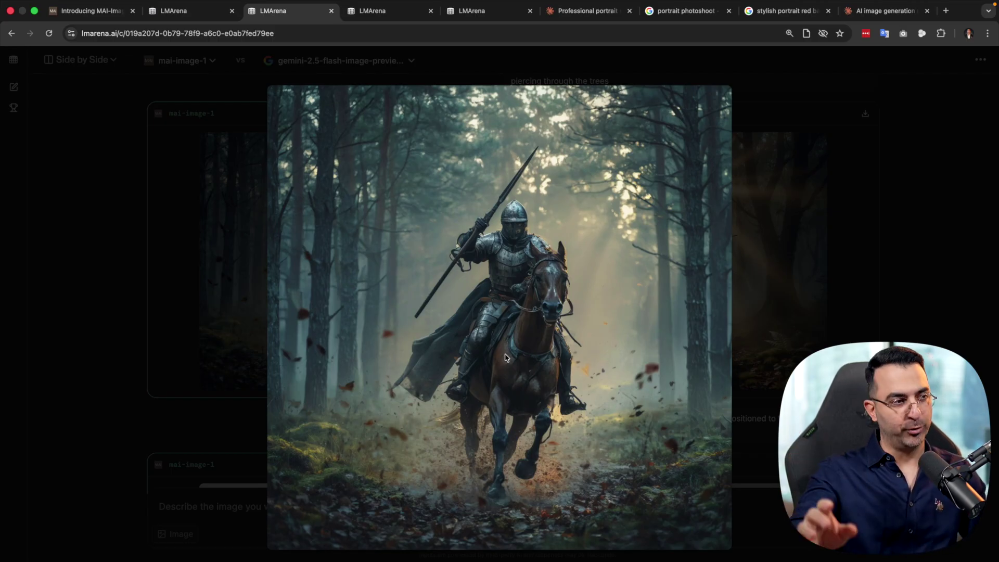
pyautogui.click(790, 247)
pyautogui.click(737, 275)
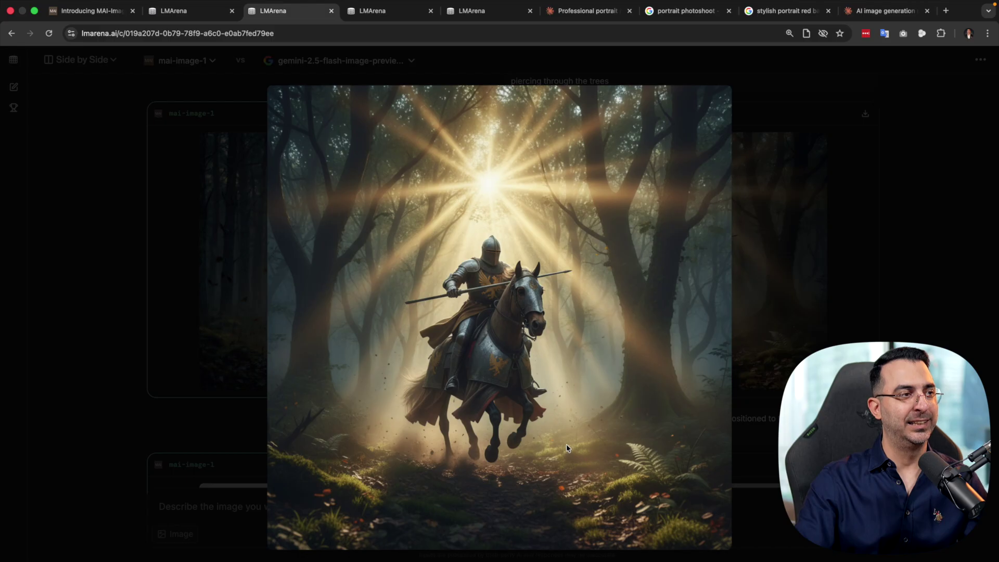
pyautogui.click(736, 345)
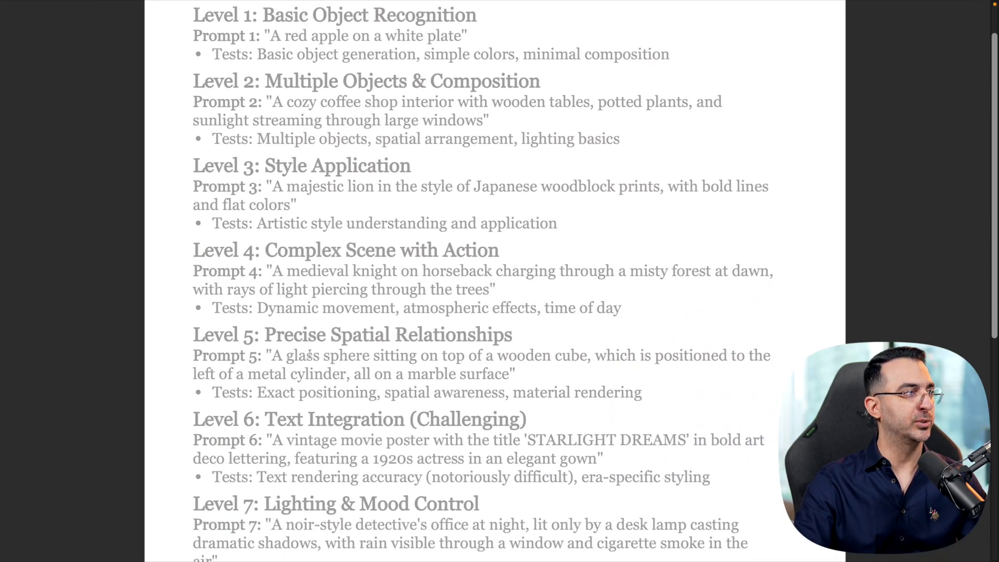
# - Read the Level 5 prompt in the test document, and compare both models' enlarged glass sphere and wooden cube images in the chat
pyautogui.scroll(-3, 309, 355)
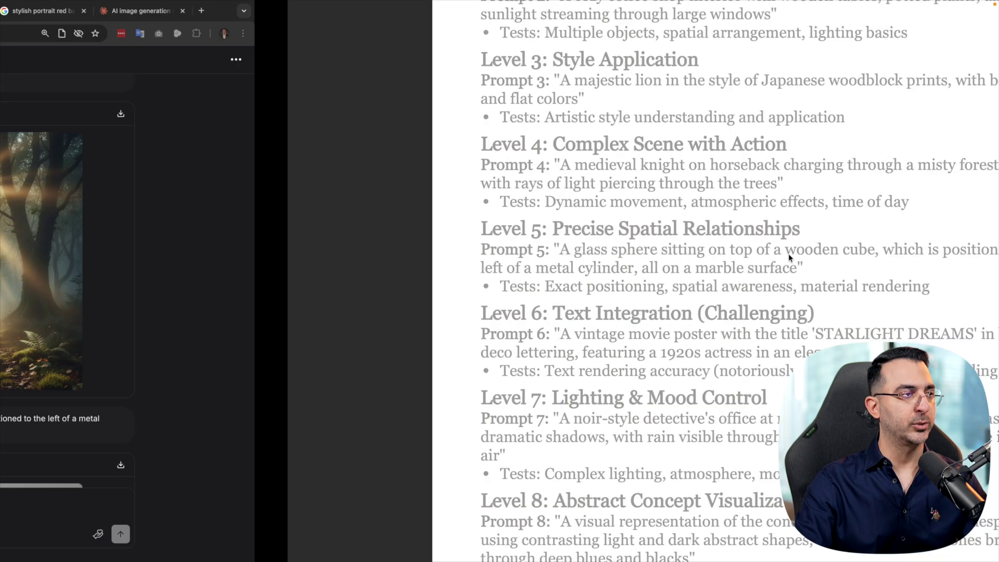
pyautogui.scroll(-7, 912, 281)
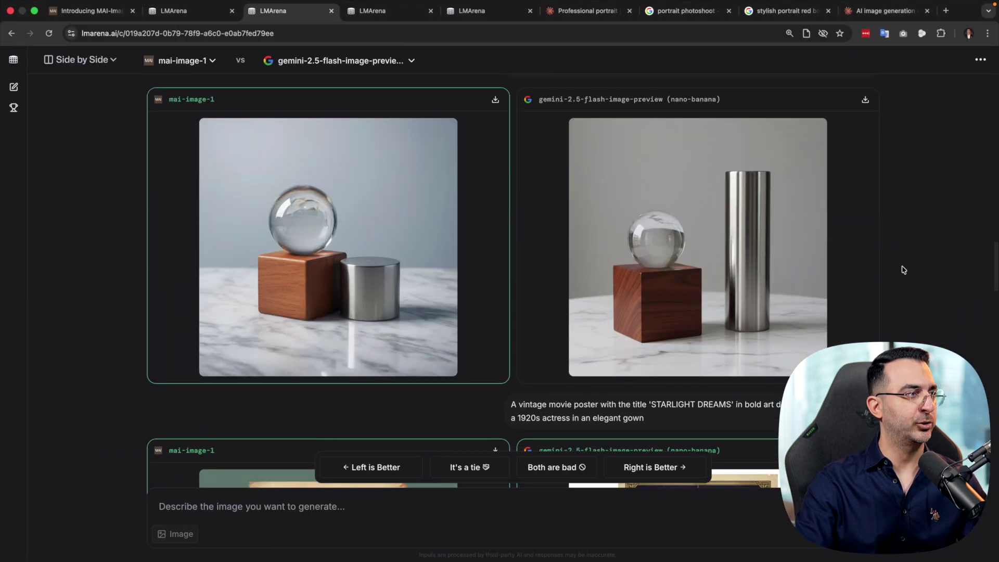
pyautogui.scroll(1, 275, 339)
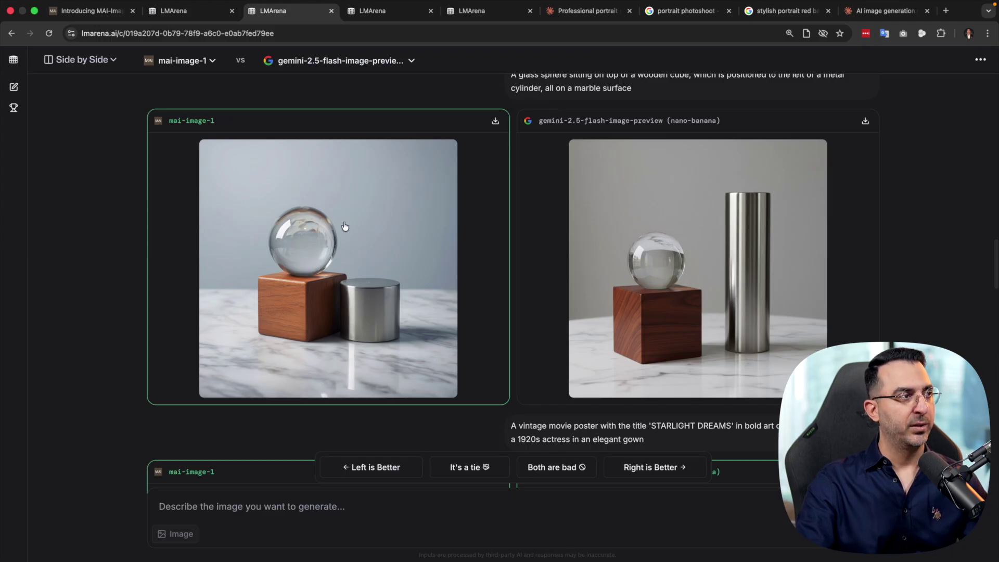
pyautogui.click(367, 233)
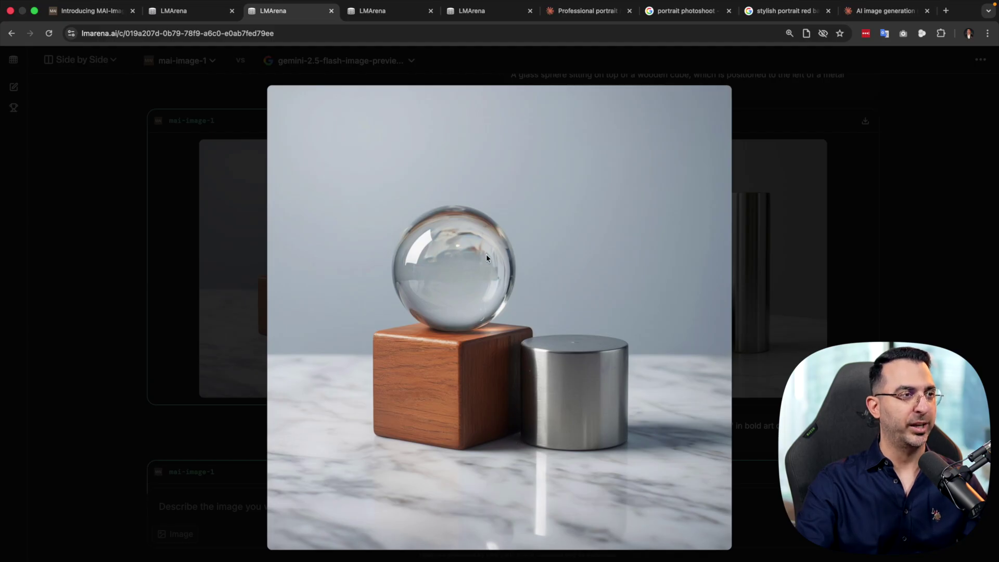
pyautogui.click(774, 205)
pyautogui.click(720, 274)
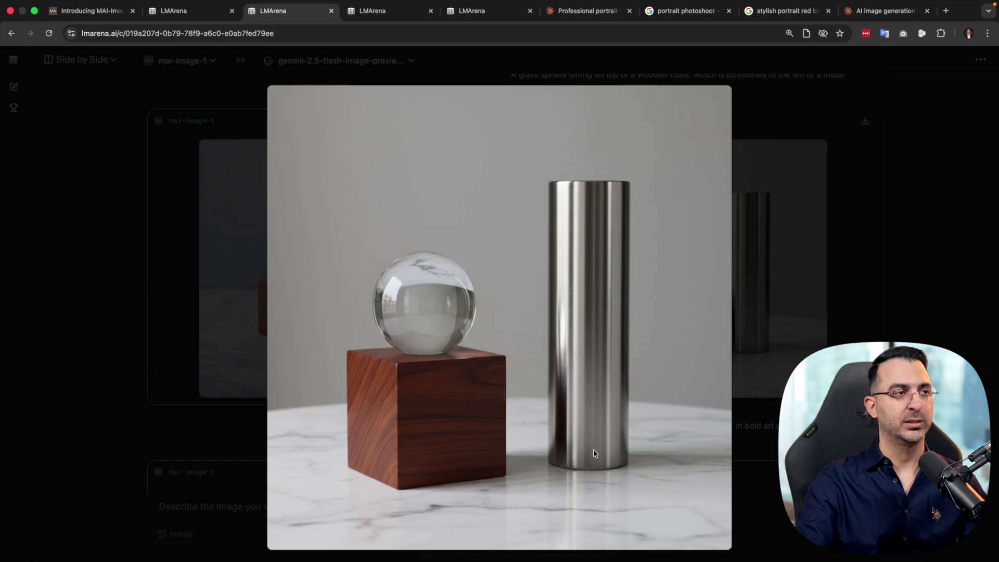
pyautogui.click(805, 258)
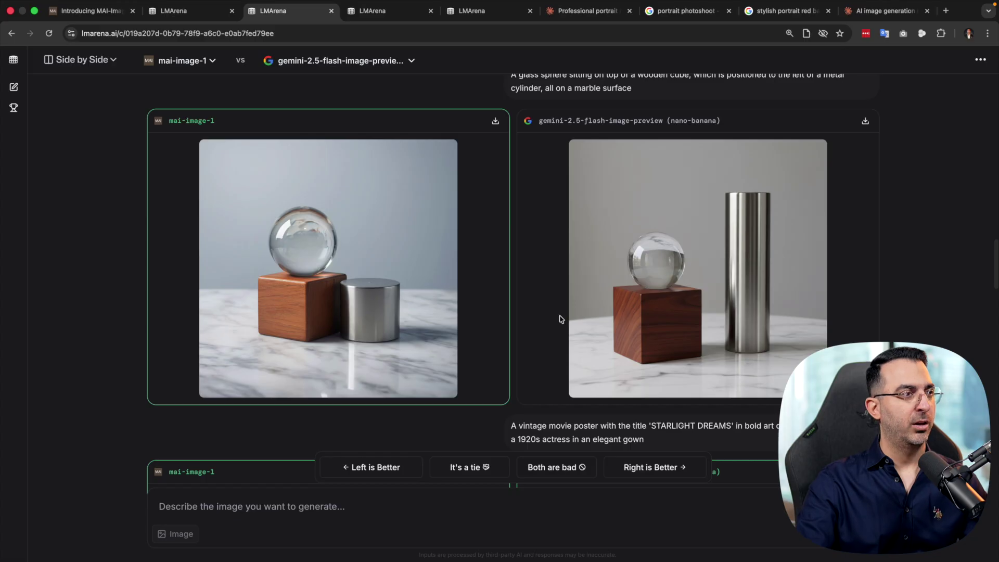
# - Re-examine the glass sphere in the enlarged gemini-2.5-flash-image-preview image and again in the mai-image-1 image
pyautogui.click(653, 263)
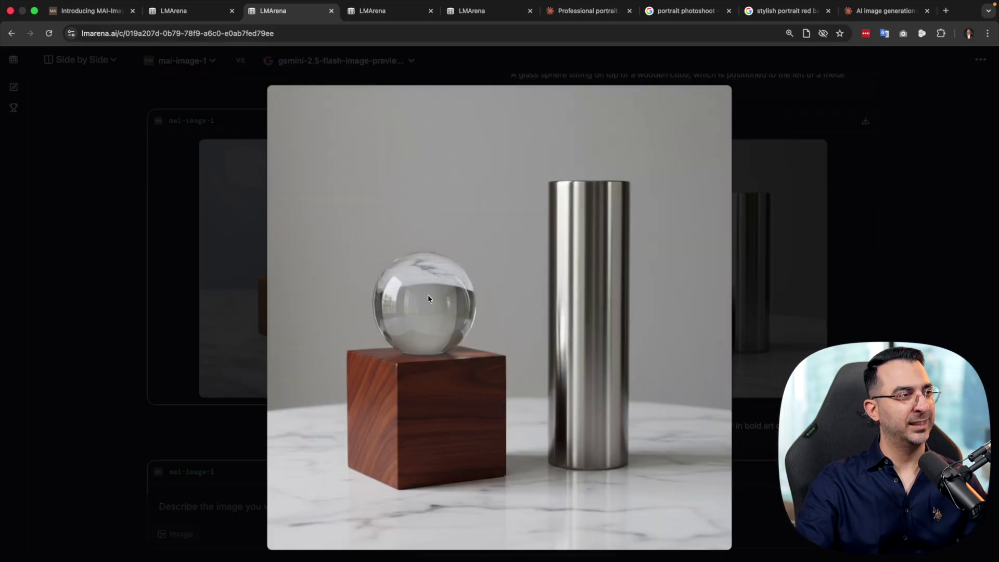
pyautogui.click(759, 253)
pyautogui.click(398, 255)
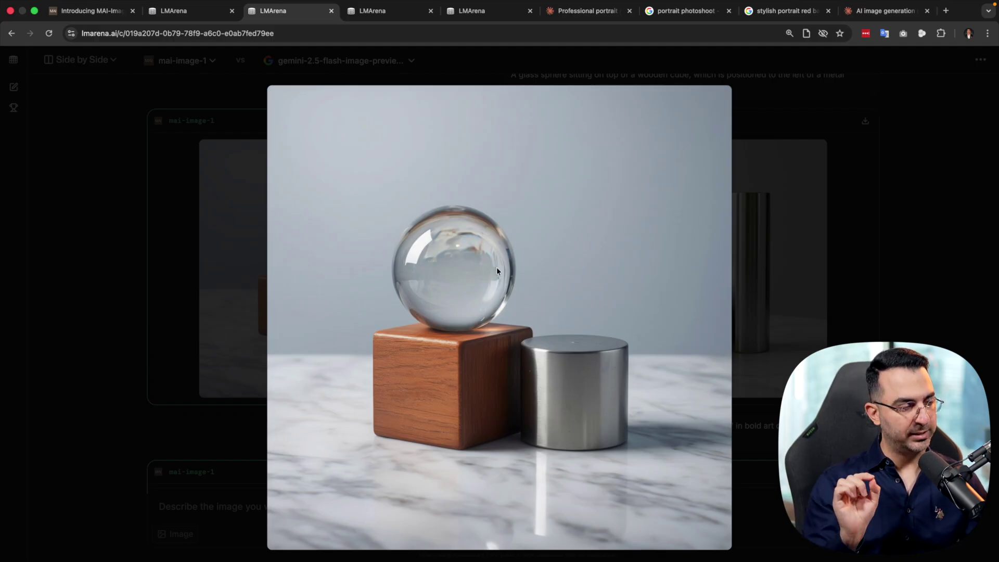
pyautogui.click(819, 293)
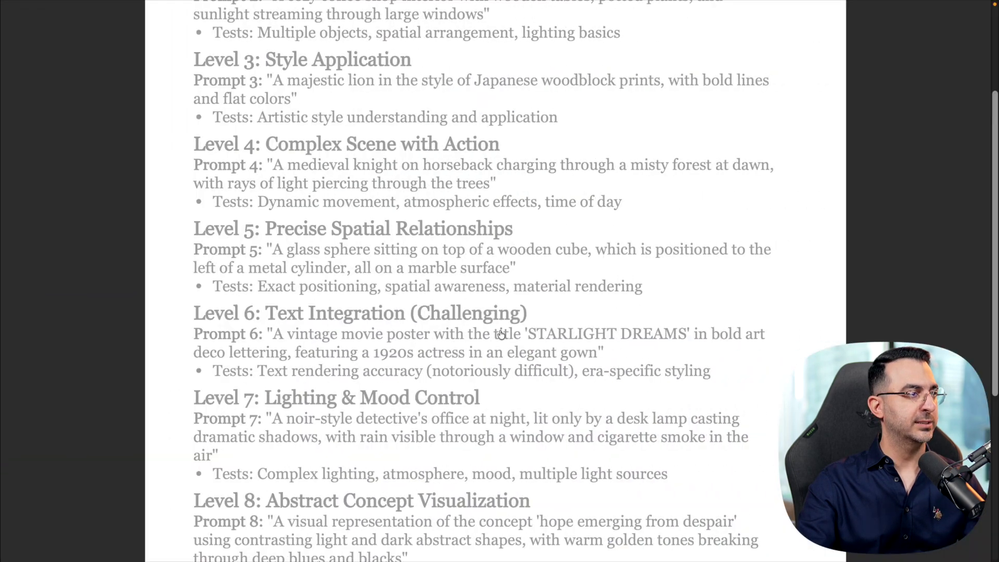
# - In the test document, highlight "Text Integration" in the Level 6 heading and "Text rendering accuracy" in its test description, clearing each selection
pyautogui.moveTo(266, 310); pyautogui.dragTo(408, 313)
pyautogui.click(390, 388)
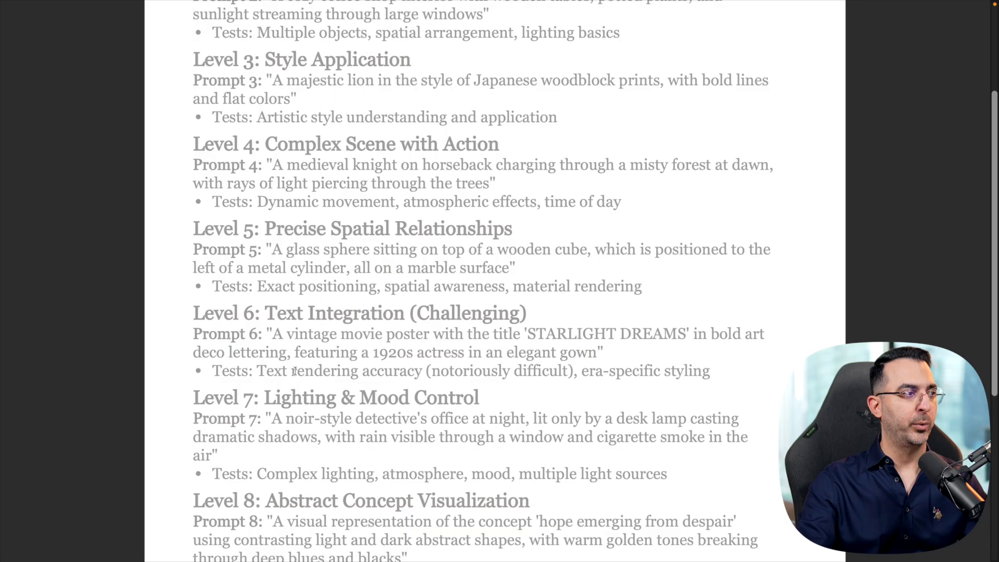
pyautogui.moveTo(258, 371); pyautogui.dragTo(422, 371)
pyautogui.click(626, 383)
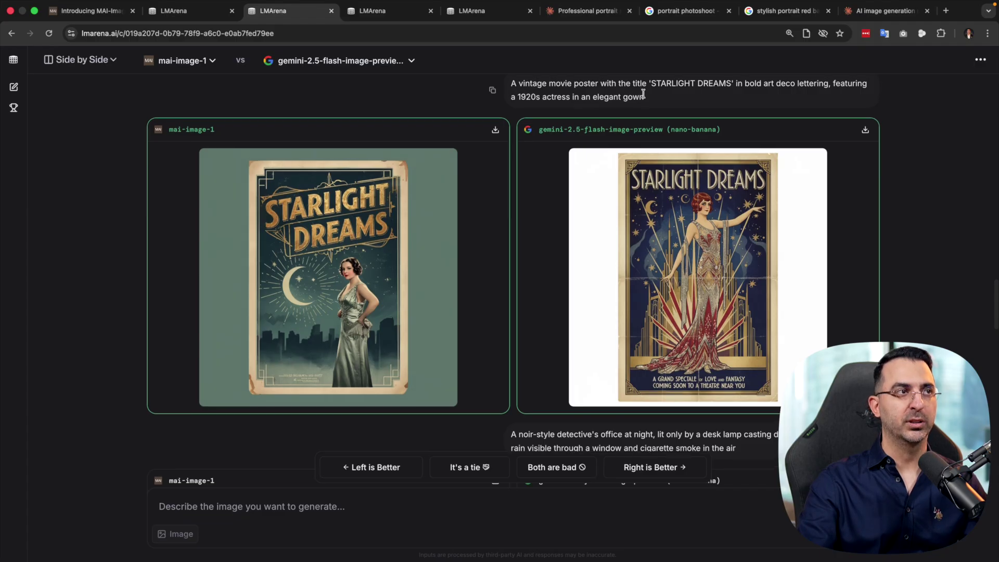
# - Highlight the title STARLIGHT DREAMS in the movie poster prompt in the side-by-side chat and compare both models' enlarged posters
pyautogui.moveTo(652, 84); pyautogui.dragTo(730, 83)
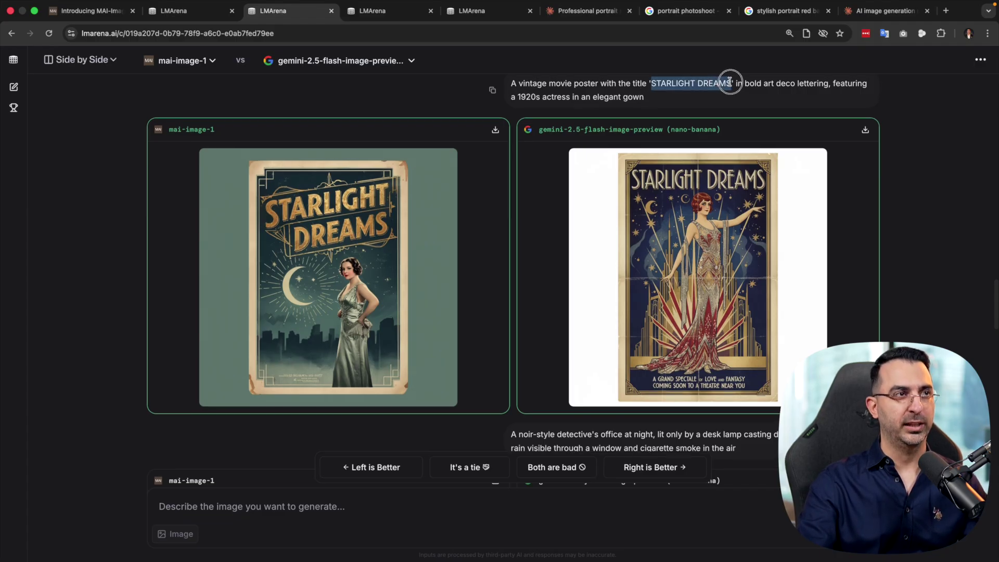
pyautogui.click(751, 99)
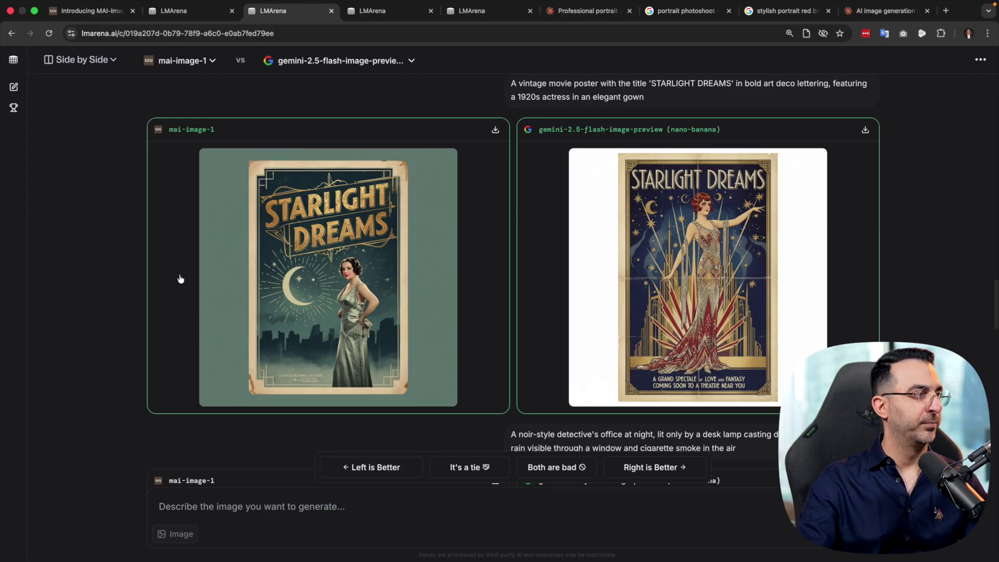
pyautogui.click(324, 218)
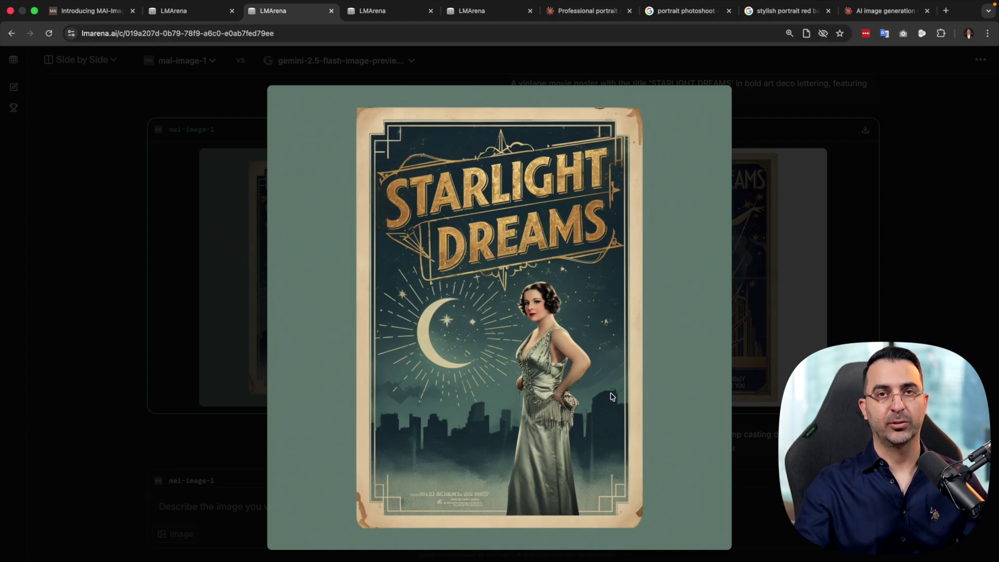
pyautogui.click(685, 275)
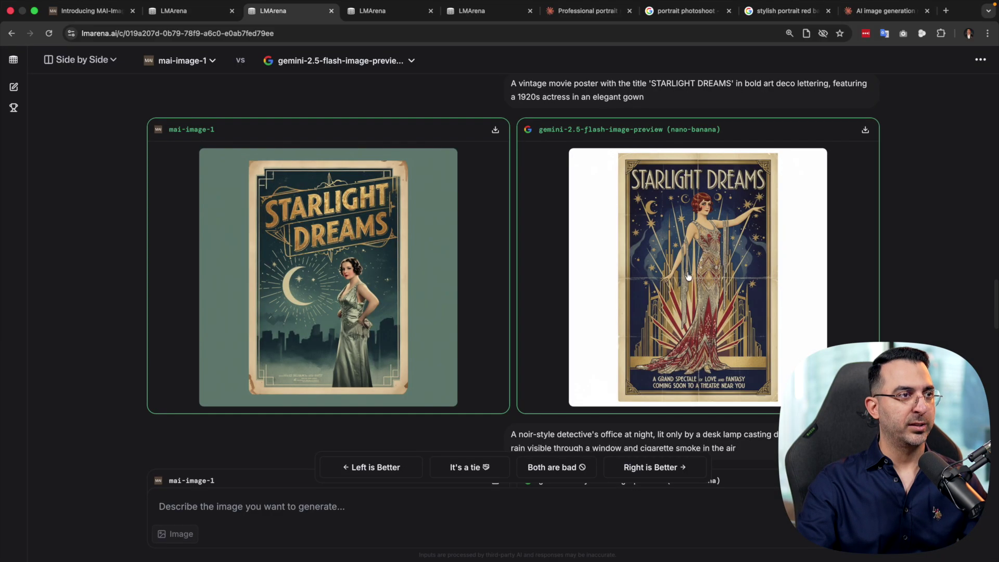
pyautogui.click(678, 271)
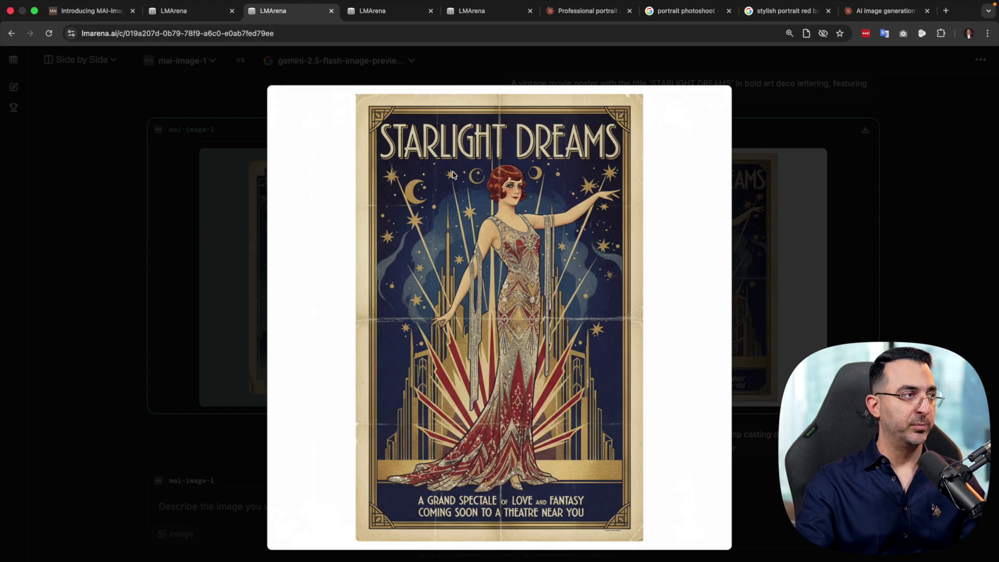
pyautogui.click(811, 161)
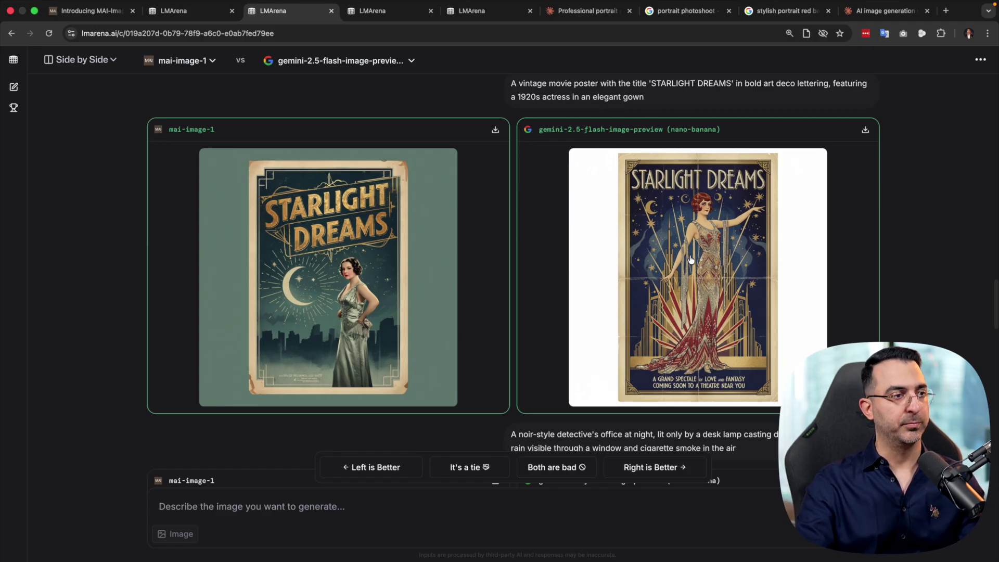
# - Read the Level 7 prompt in the test document, and compare both models' enlarged noir detective's office images in the chat
pyautogui.hotkey('ctrl', 'Right')
pyautogui.scroll(-3, 385, 345)
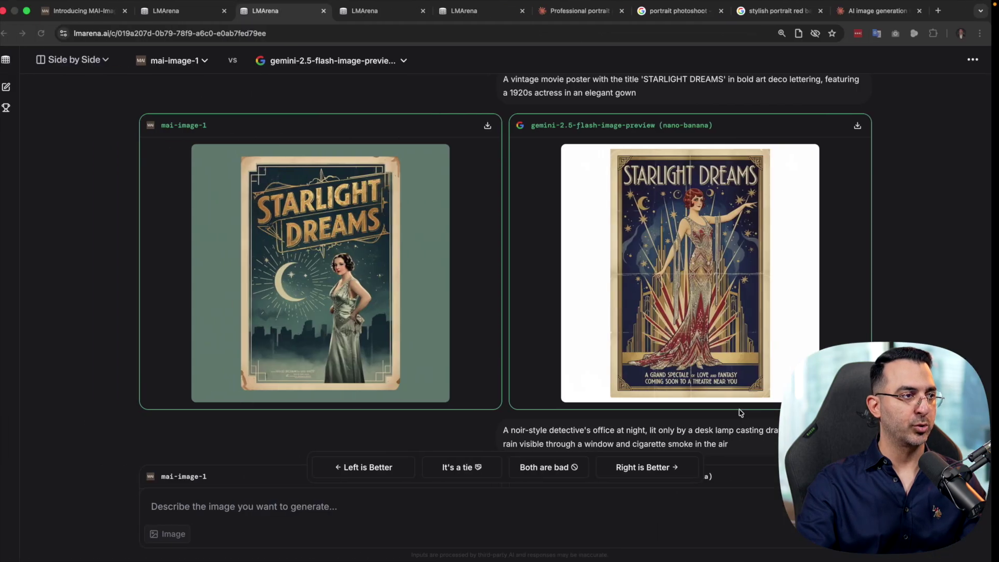
pyautogui.scroll(-6, 463, 255)
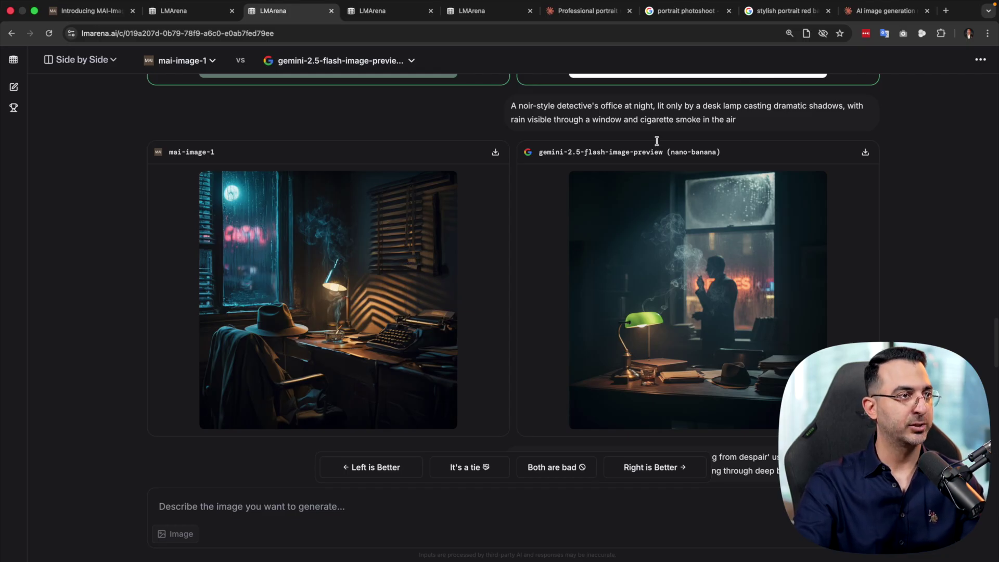
pyautogui.click(674, 252)
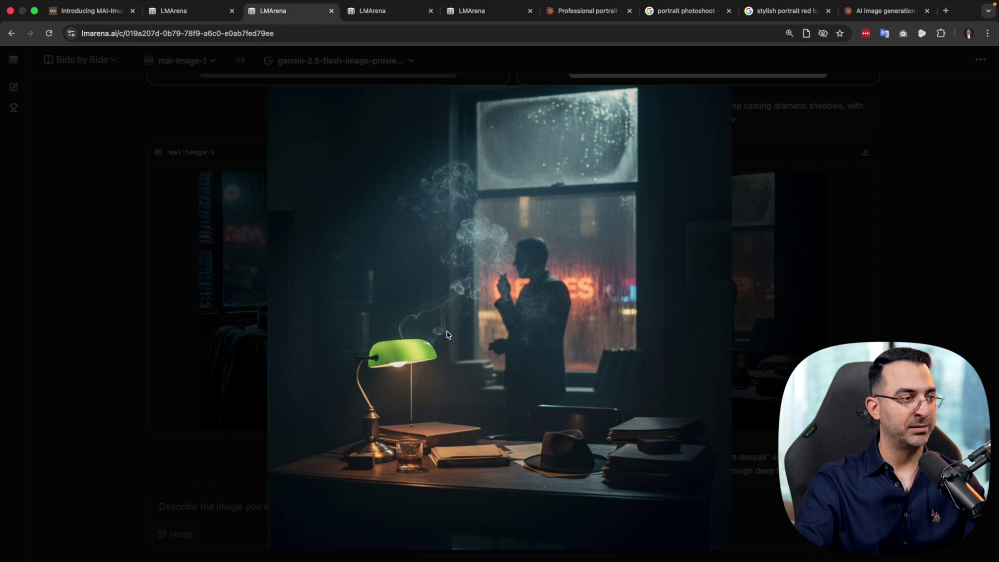
pyautogui.click(420, 342)
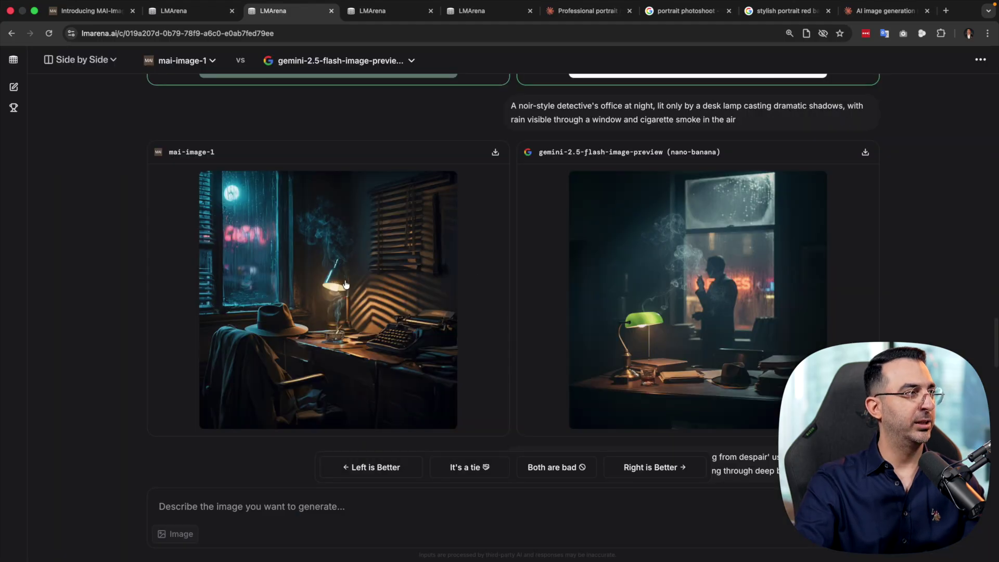
pyautogui.click(419, 342)
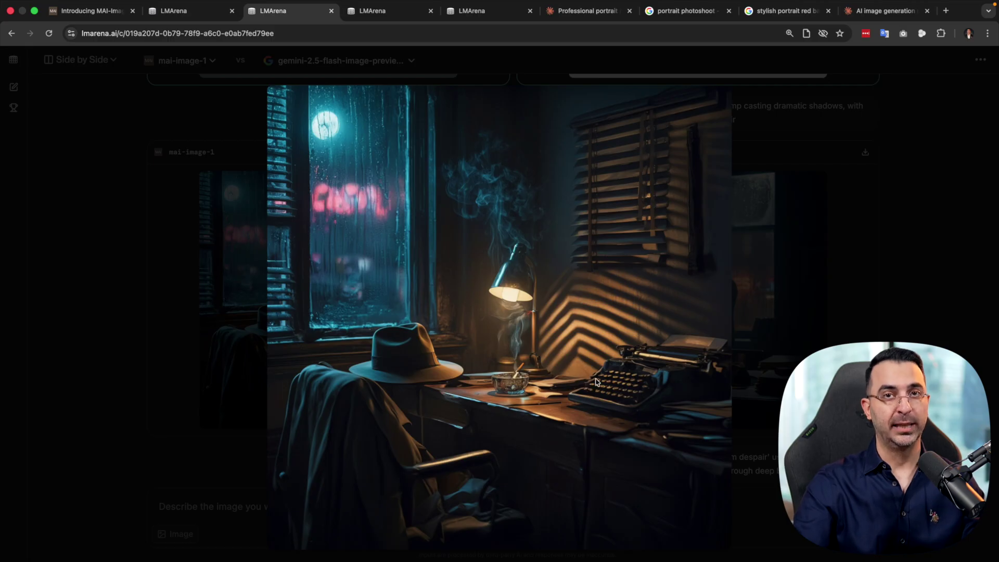
pyautogui.click(839, 322)
# - In the test document, highlight the 'hope emerging from despair' wording of the Level 8 prompt and clear the selection
pyautogui.hotkey('ctrl', 'Right')
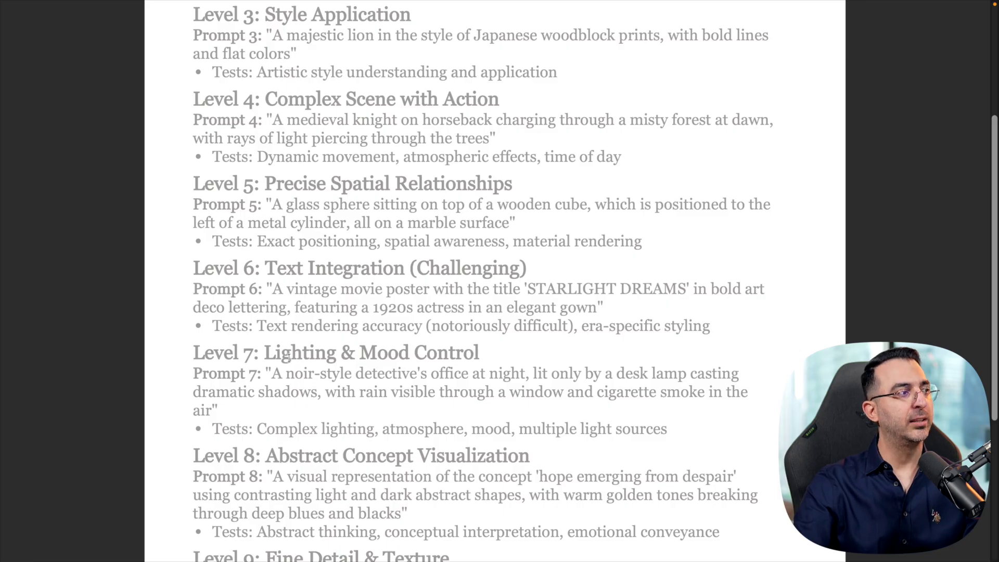
pyautogui.scroll(-2, 435, 366)
pyautogui.scroll(-8, 323, 374)
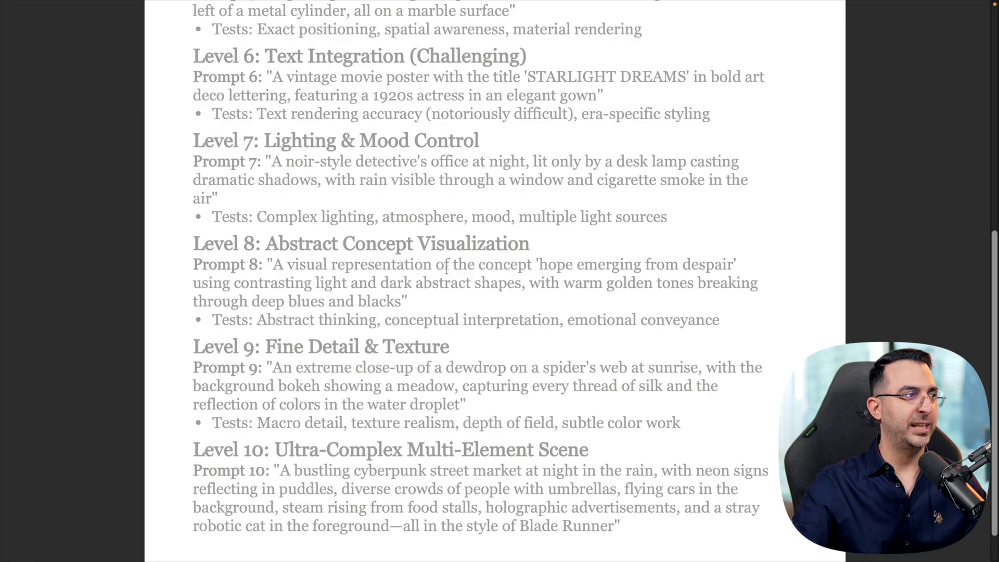
pyautogui.moveTo(538, 264); pyautogui.dragTo(749, 283)
pyautogui.click(334, 277)
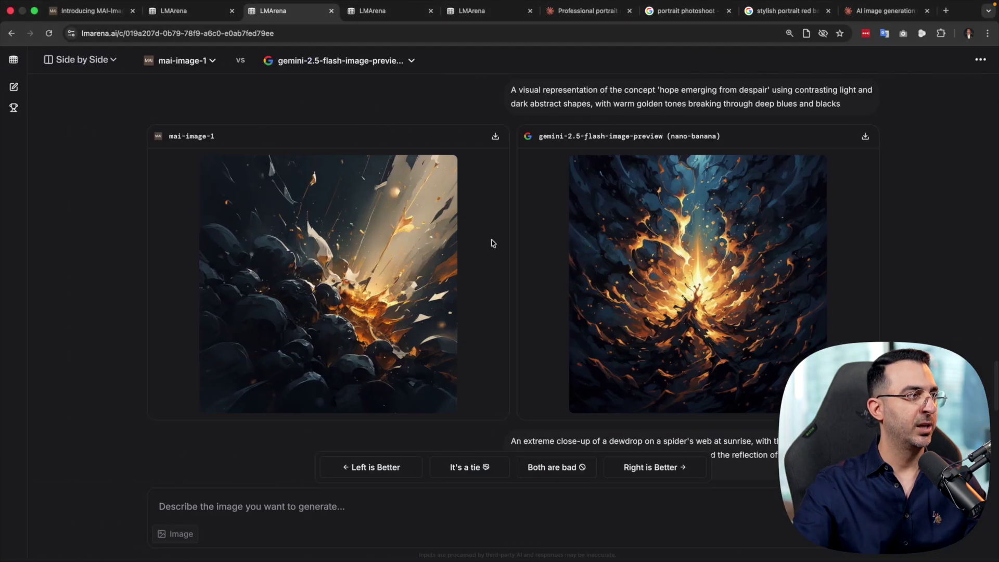
# - Compare both models' enlarged 'hope emerging from despair' images in the side-by-side chat, ending with a second look at mai-image-1's
pyautogui.click(336, 252)
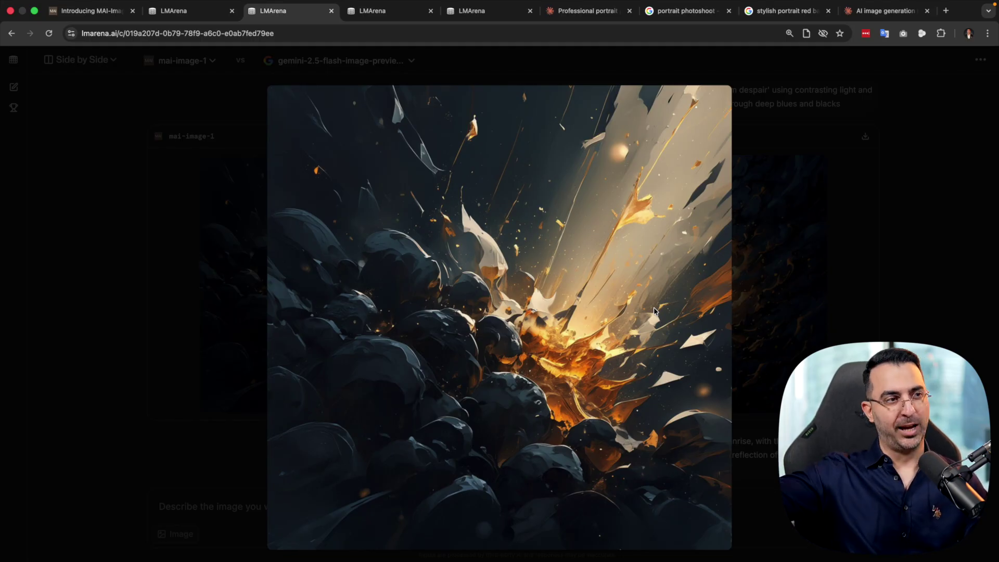
pyautogui.click(807, 256)
pyautogui.click(645, 289)
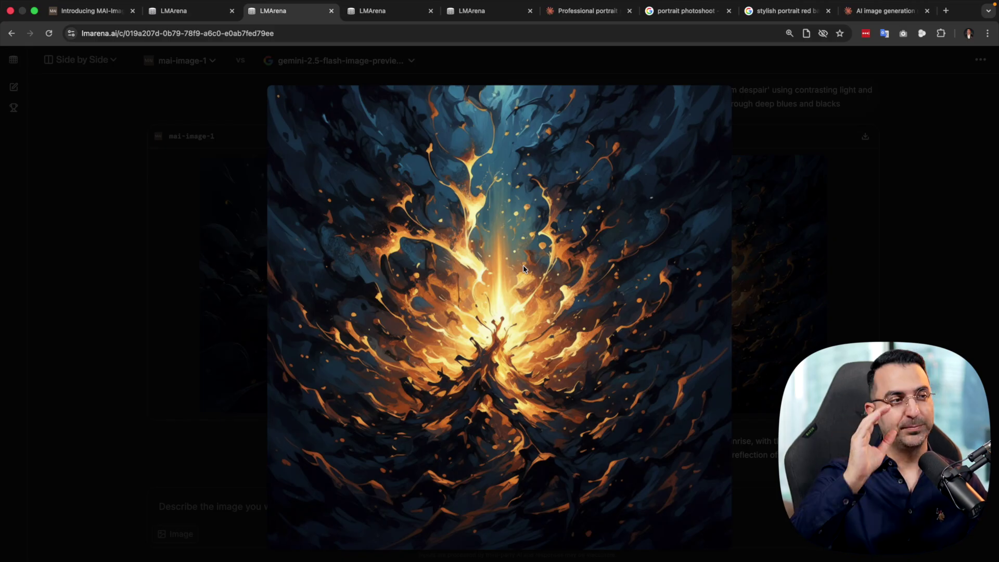
pyautogui.click(869, 264)
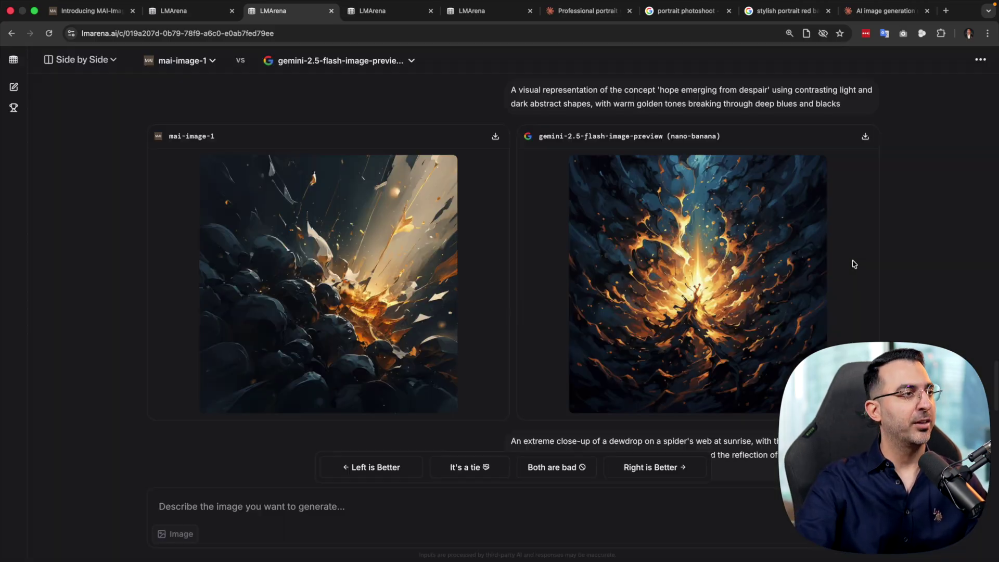
pyautogui.click(399, 282)
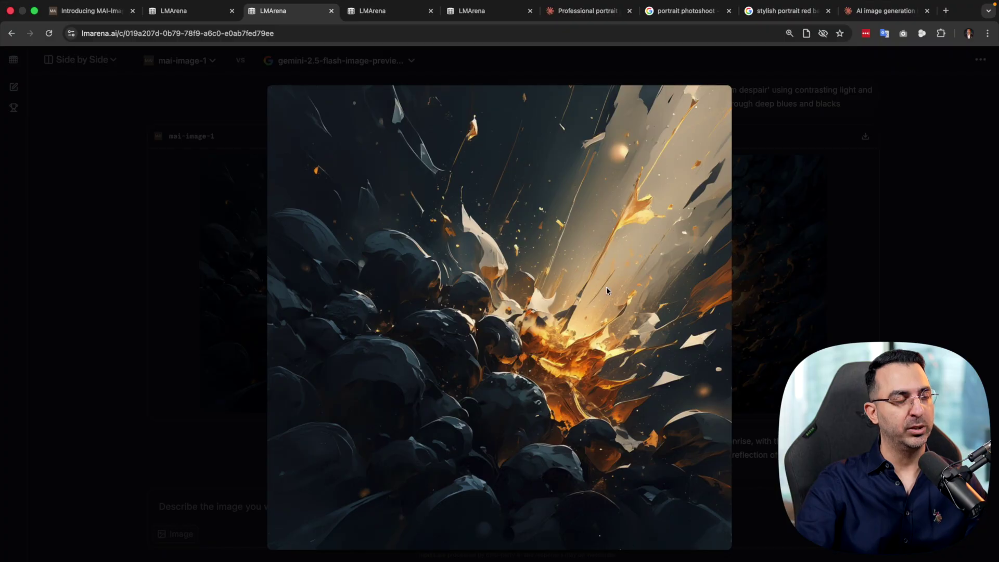
pyautogui.click(795, 259)
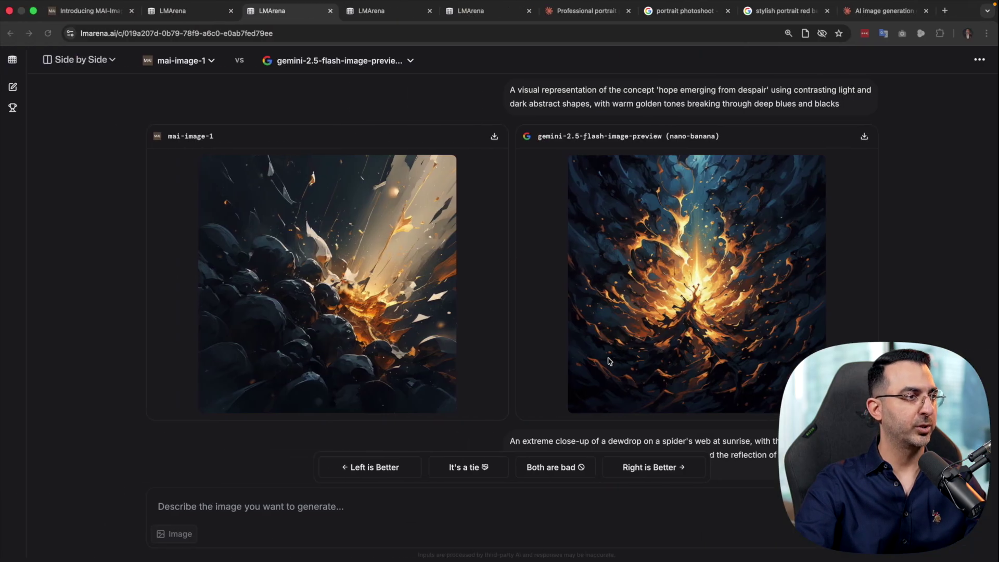
# - Compare the enlarged dewdrop on a spider's web images from mai-image-1 and gemini-2.5-flash-image-preview
pyautogui.scroll(-10, 472, 376)
pyautogui.scroll(2, 473, 376)
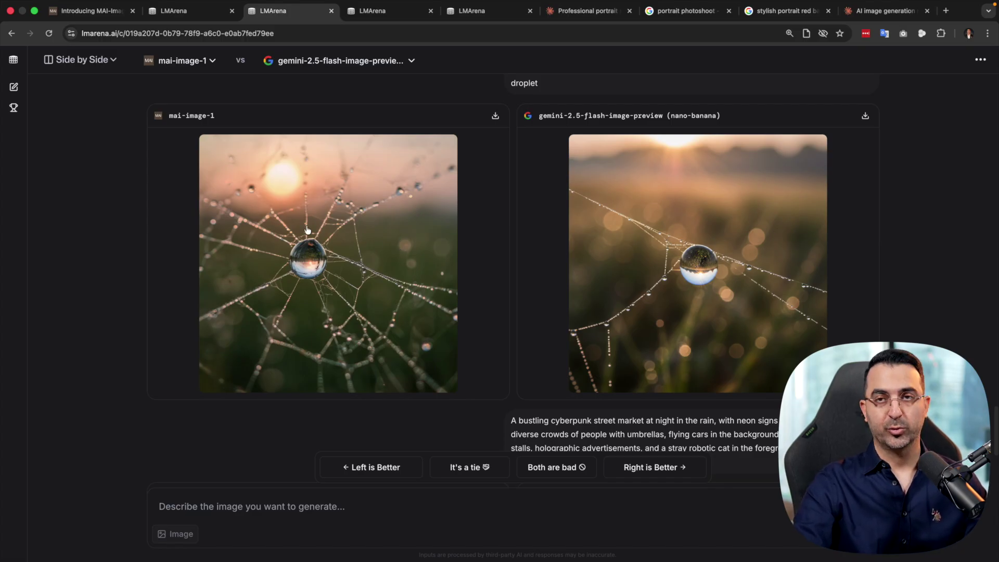
pyautogui.click(337, 251)
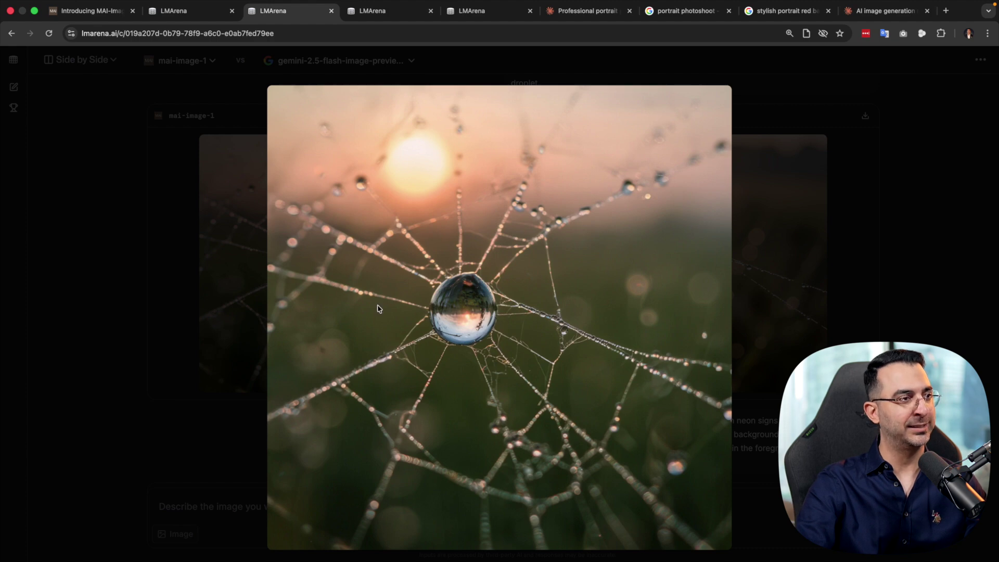
pyautogui.click(768, 261)
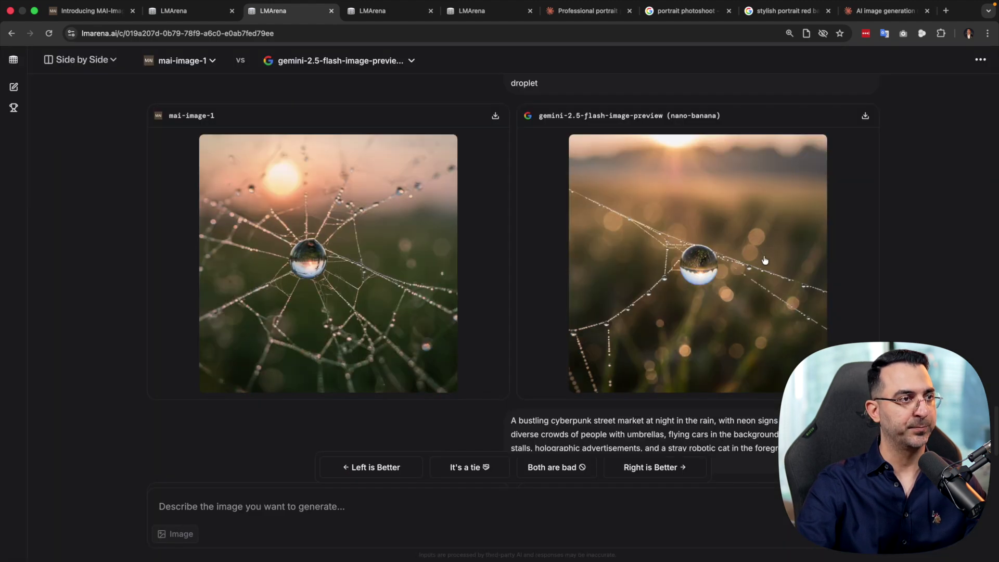
pyautogui.click(771, 259)
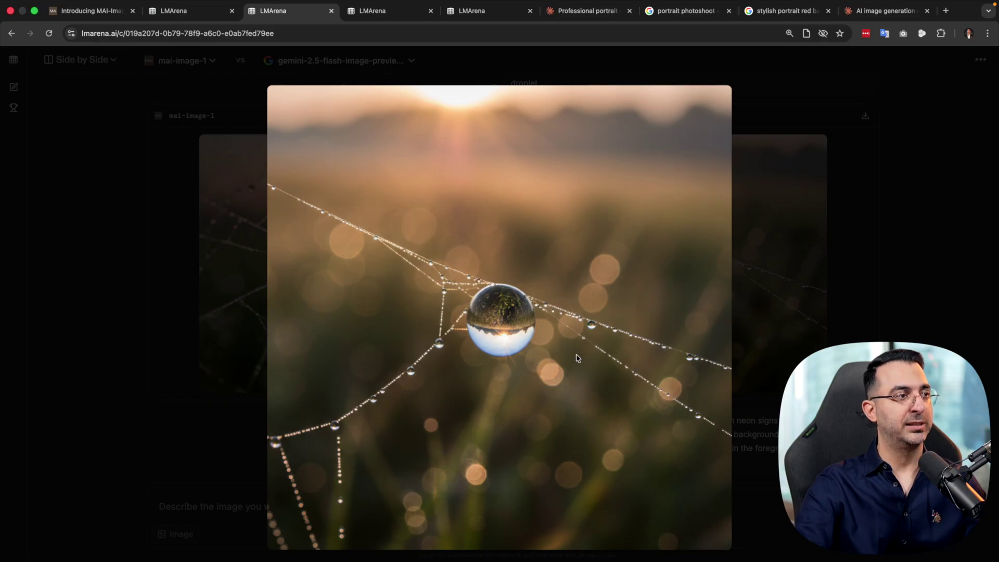
pyautogui.click(773, 254)
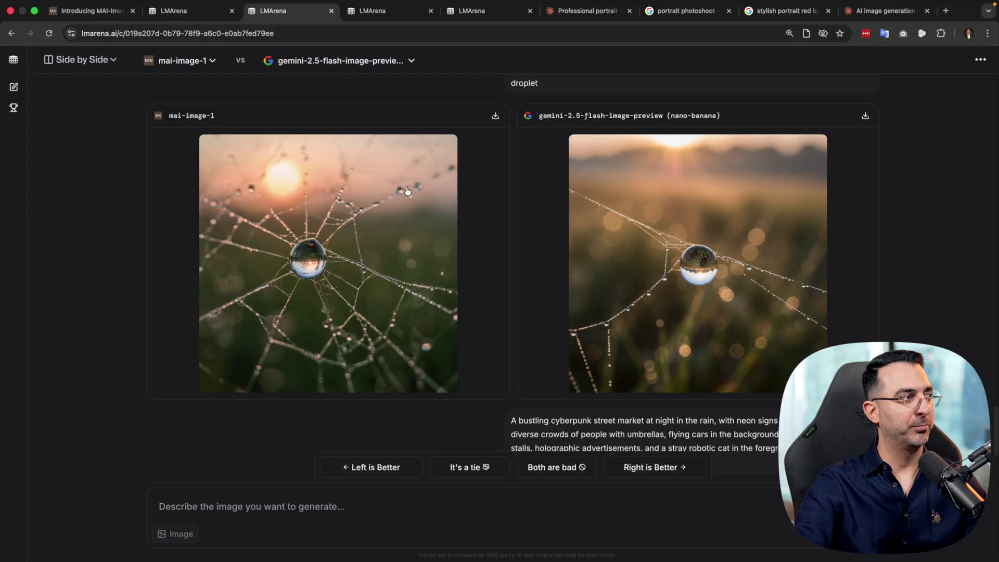
# - Highlight "street market" in the test document's Level 10 prompt while reading it, and clear the selection
pyautogui.scroll(-10, 513, 258)
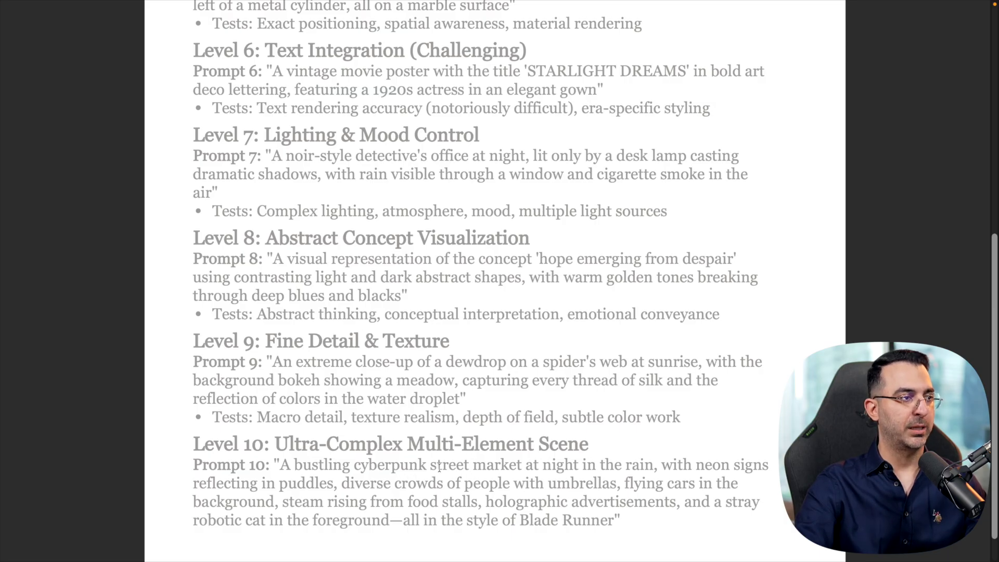
pyautogui.moveTo(429, 465); pyautogui.dragTo(520, 466)
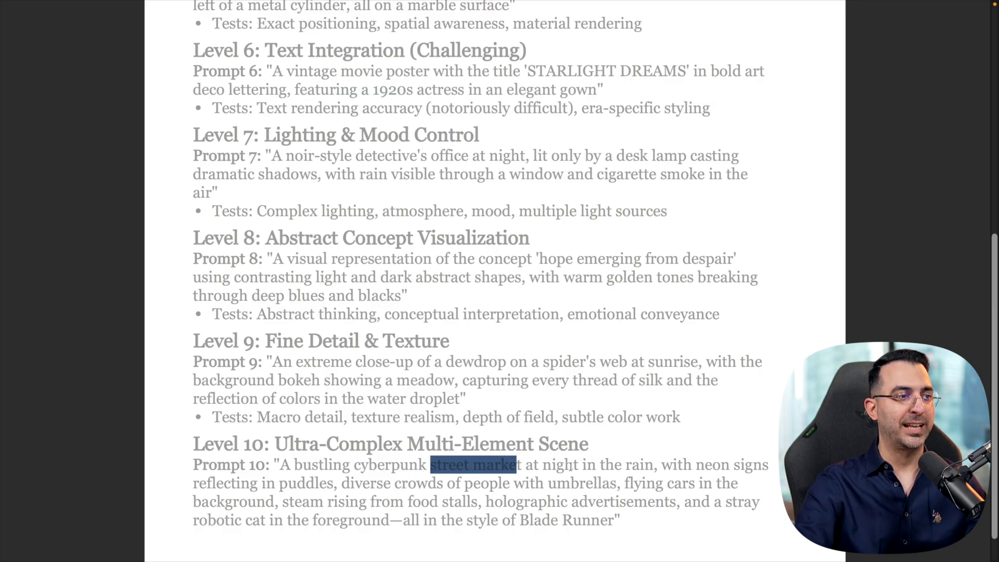
pyautogui.click(607, 467)
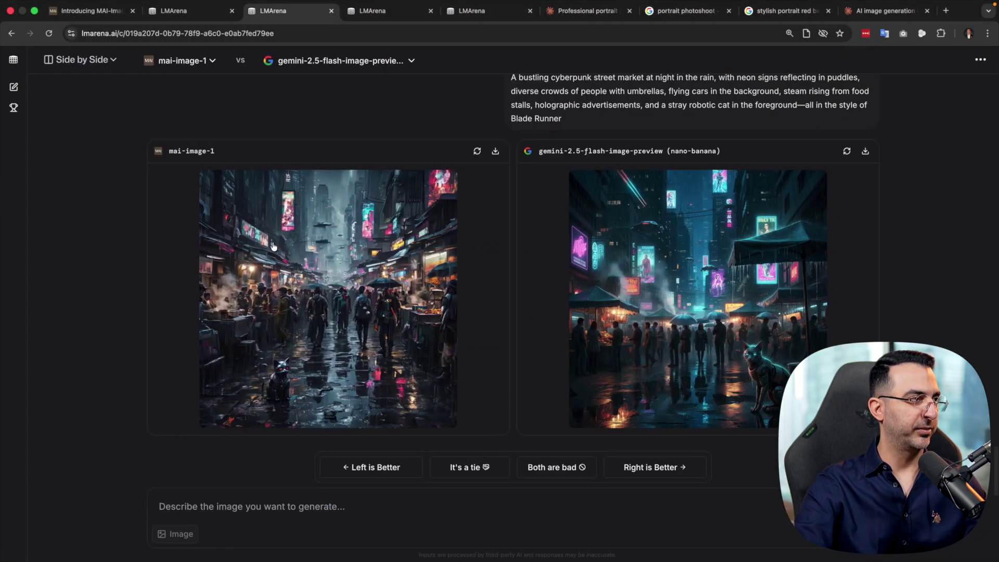
# - Compare both models' enlarged cyberpunk street market images in the side-by-side chat, checking each against the Level 10 prompt's details
pyautogui.click(330, 255)
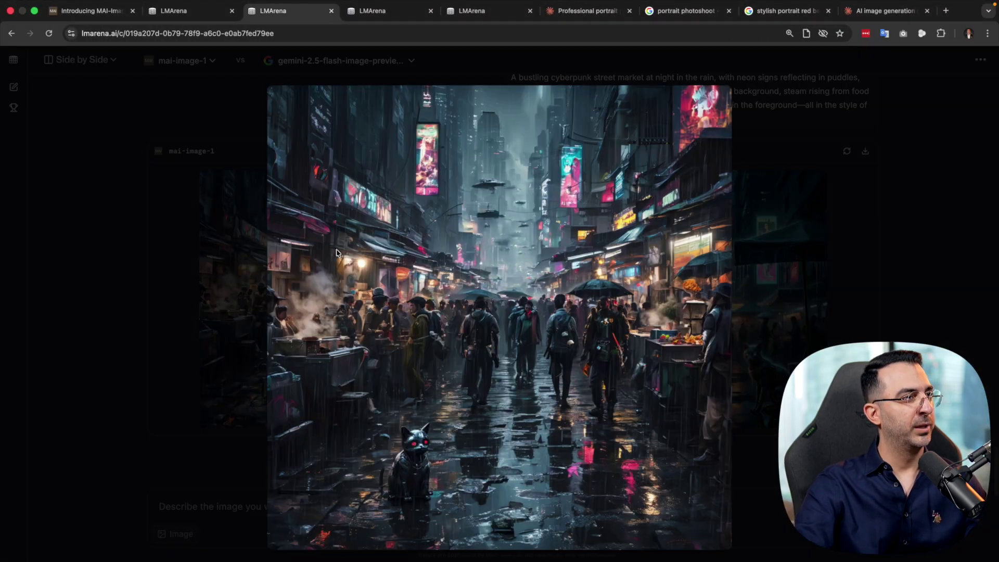
pyautogui.click(779, 287)
pyautogui.click(713, 327)
pyautogui.click(800, 243)
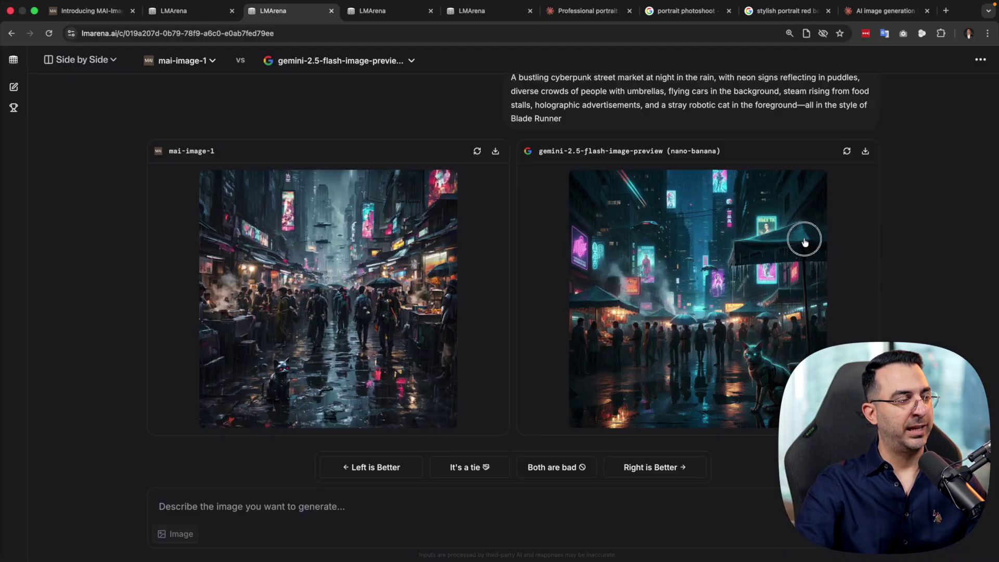
pyautogui.click(307, 282)
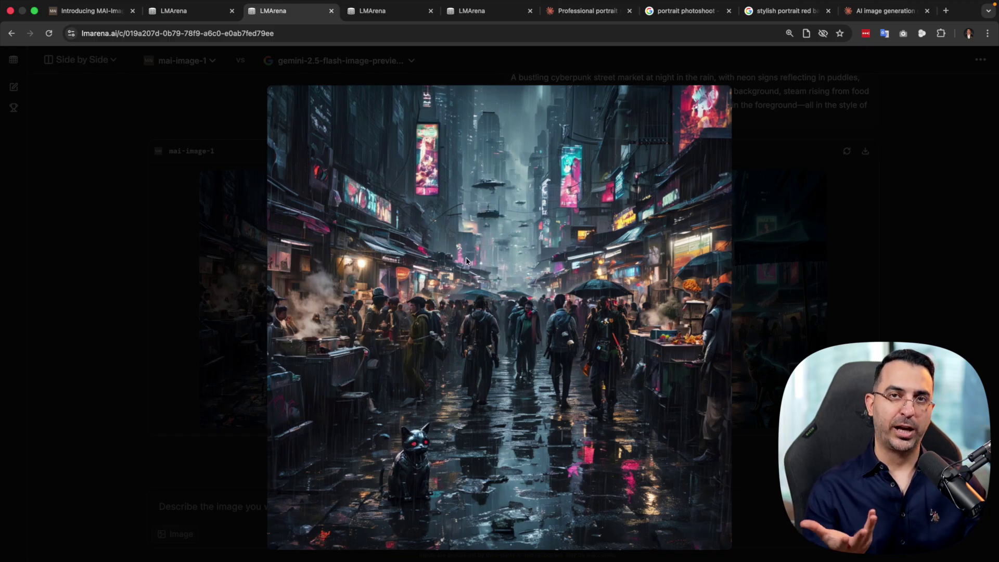
pyautogui.click(759, 317)
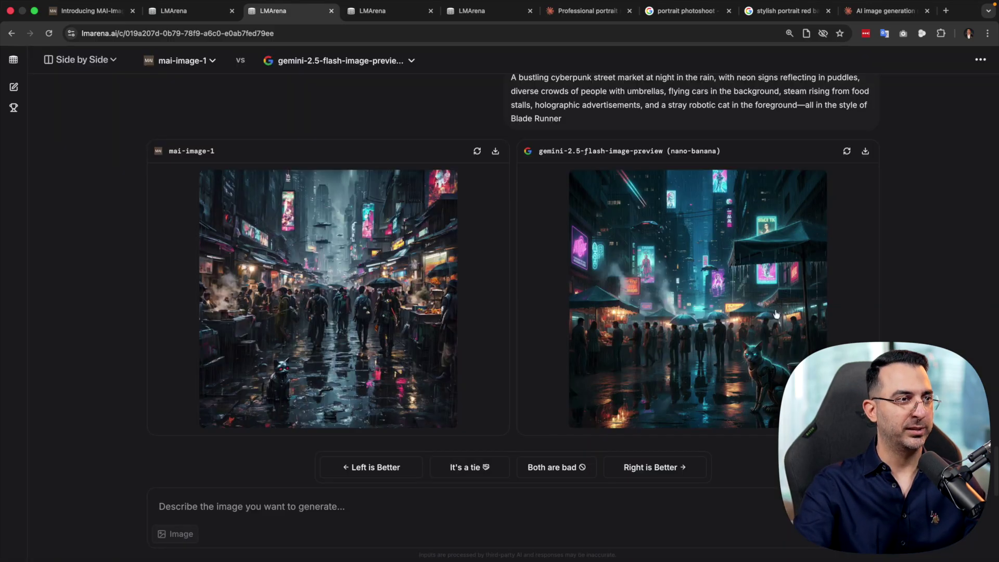
pyautogui.click(766, 326)
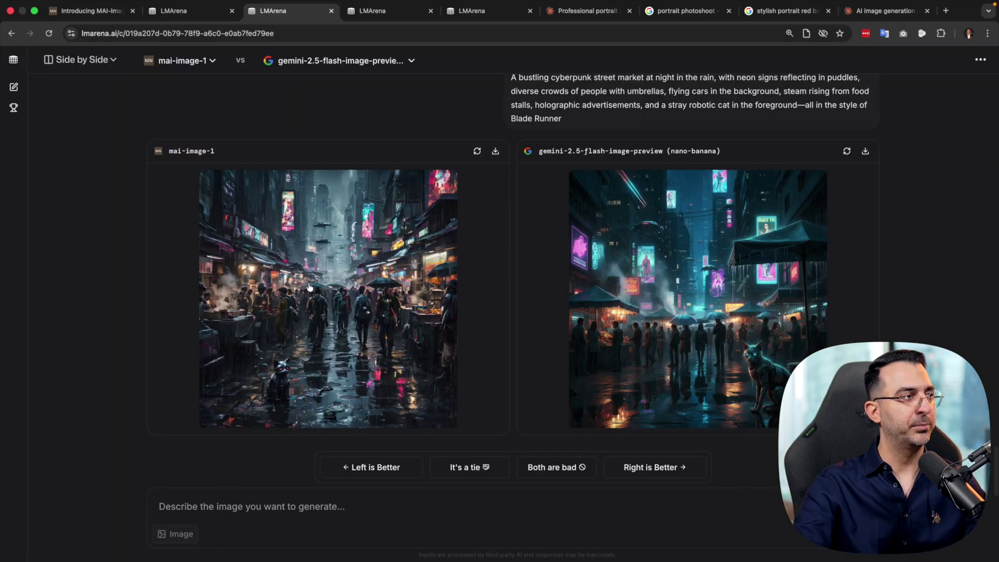
pyautogui.click(362, 286)
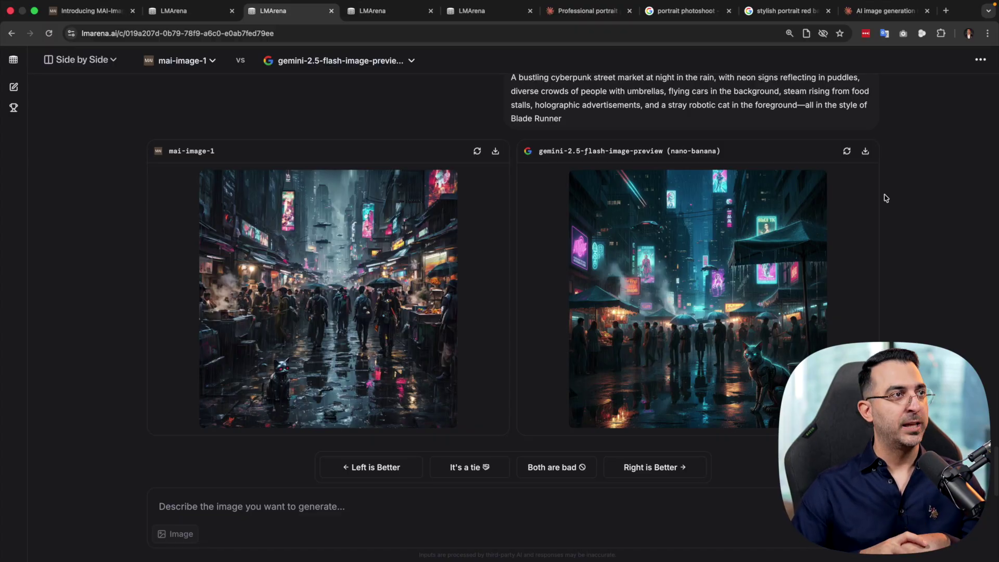
# - Open the LMArena leaderboard overview from the direct chat with mai-image-1 and find the Text-to-Image ranking
pyautogui.click(186, 16)
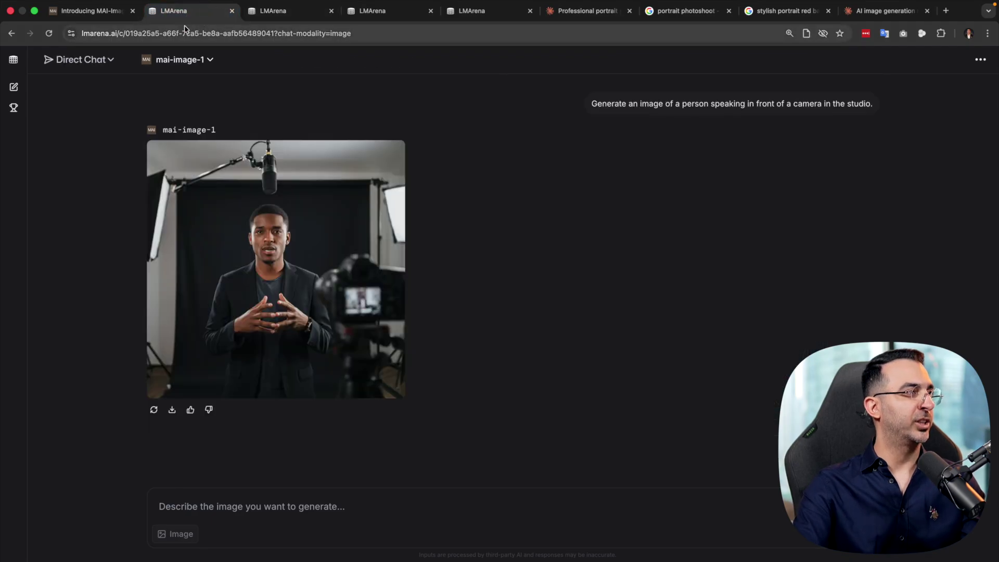
pyautogui.click(15, 109)
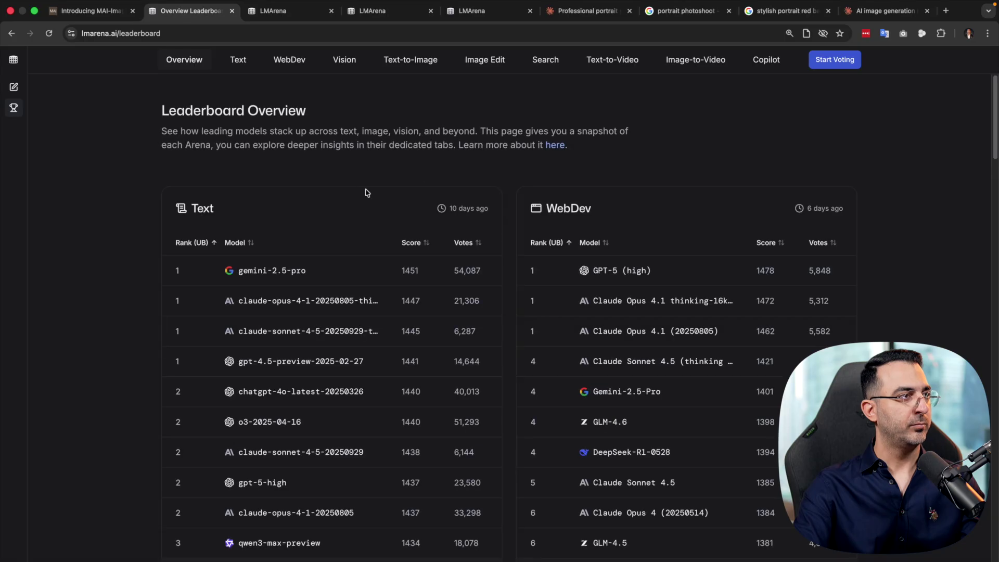
pyautogui.scroll(-8, 484, 264)
pyautogui.scroll(-1, 546, 179)
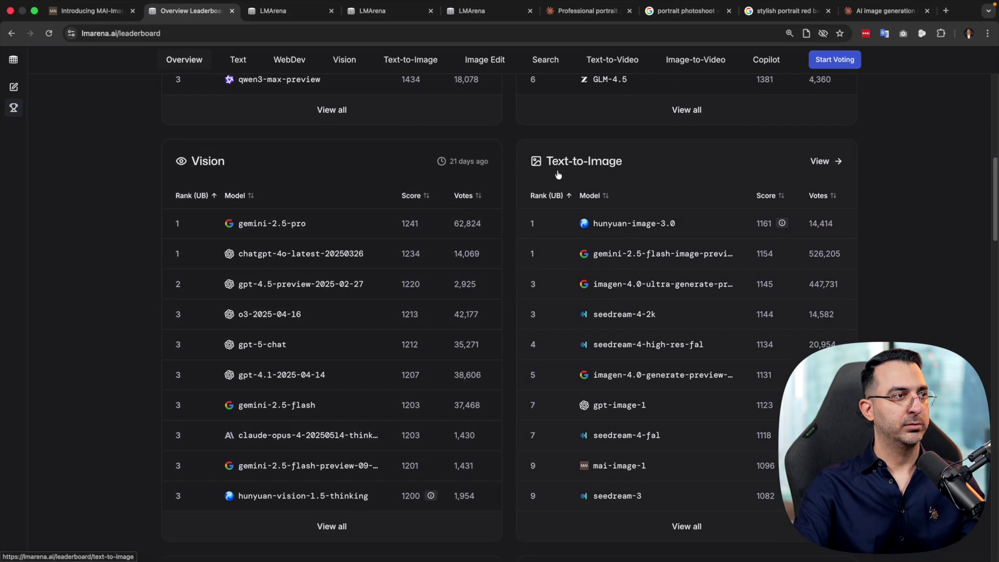